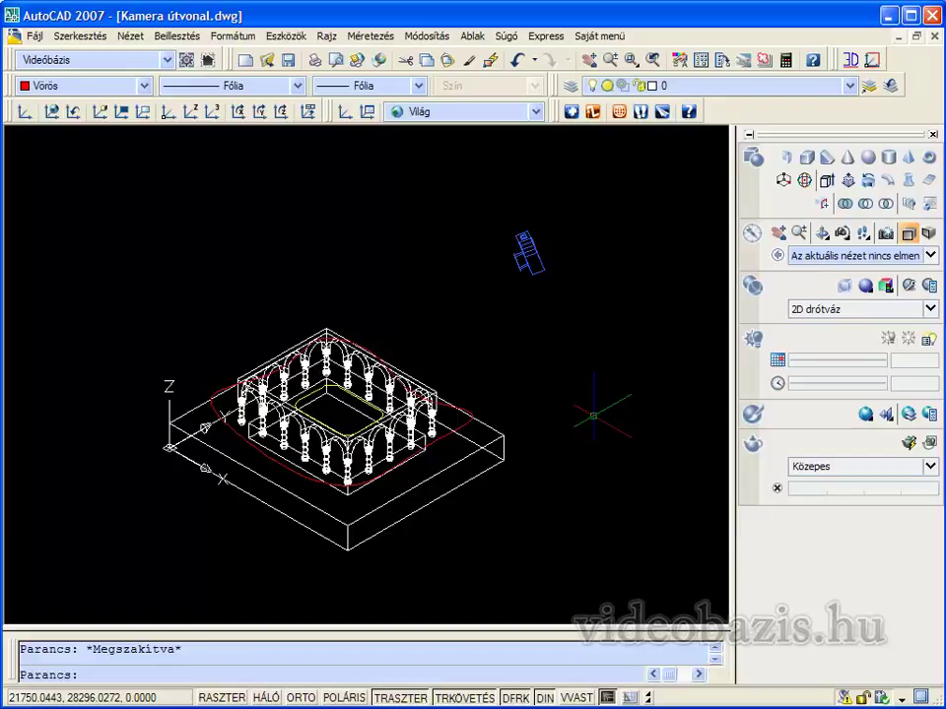
Step: Apply the Felső (Top) preset view and zoom in on the cloister's red path
left_click(857, 259)
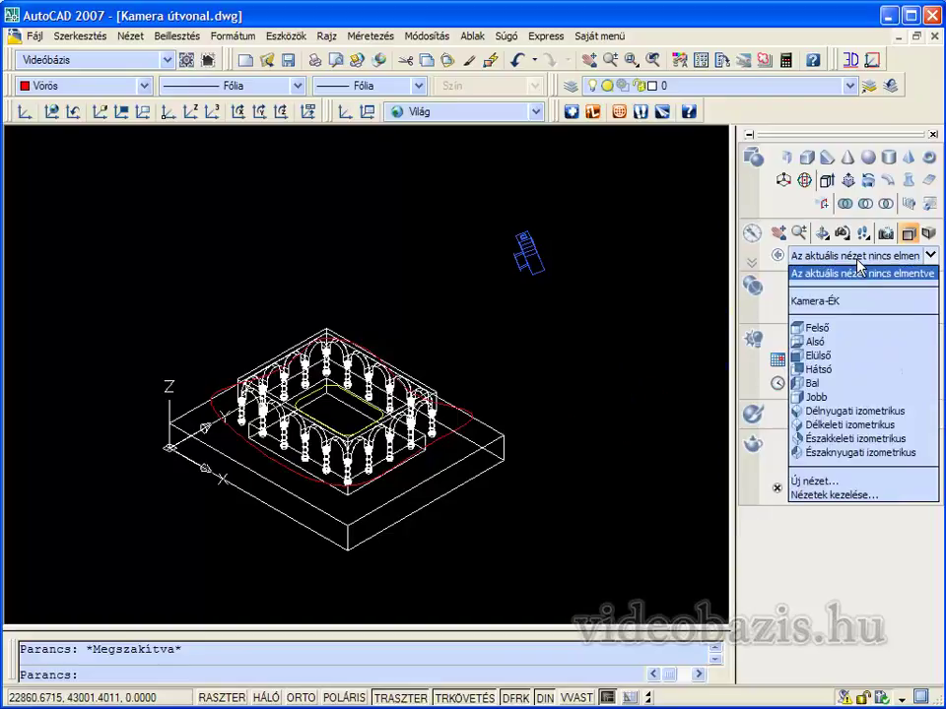
left_click(825, 327)
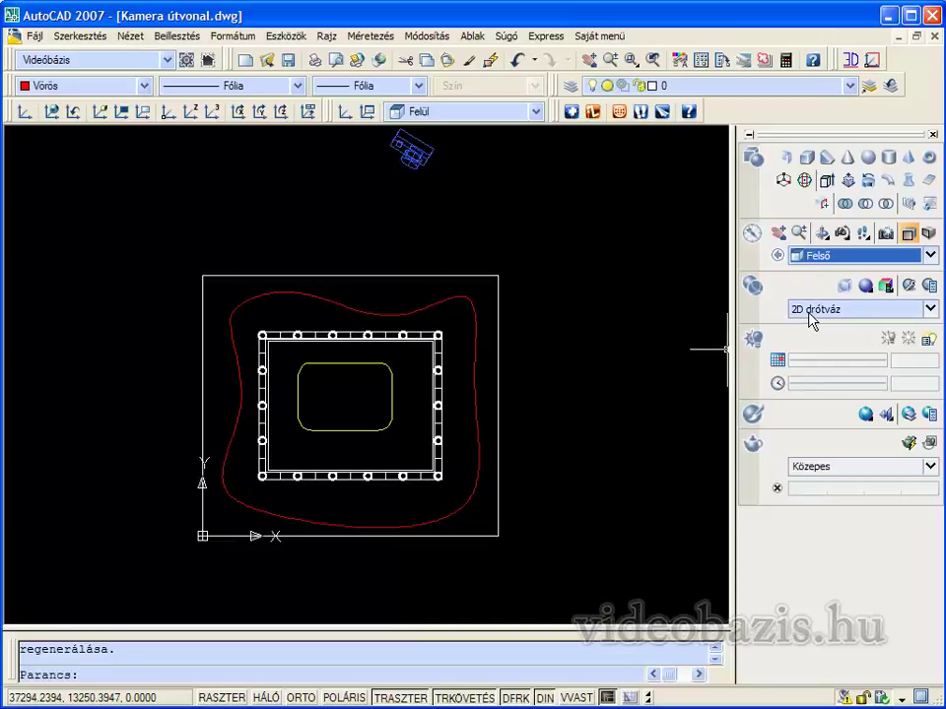
scroll(291, 435, "up", 2)
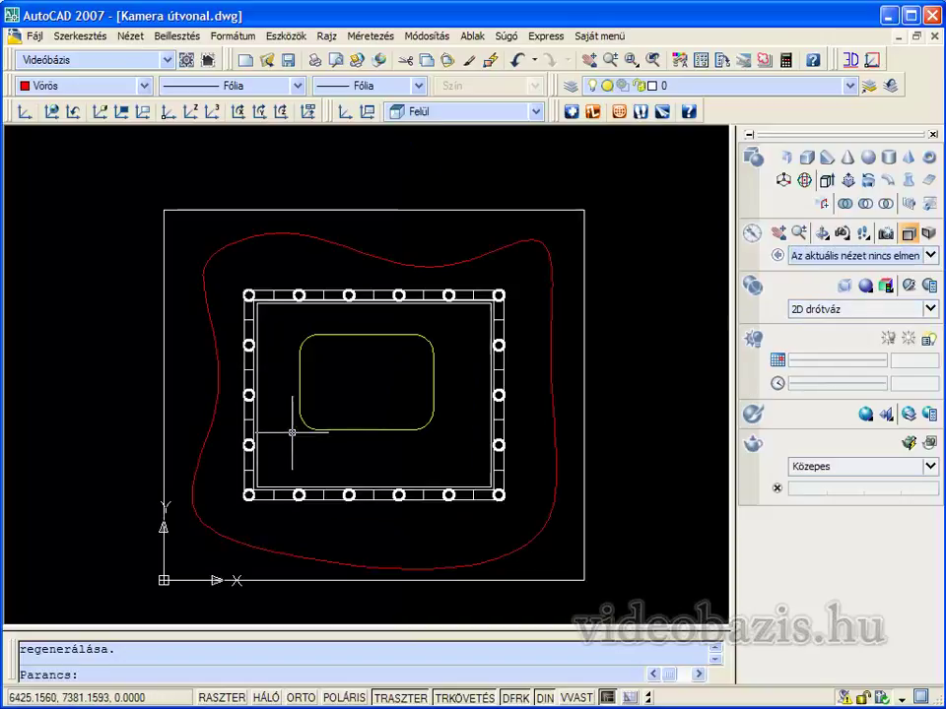
Step: Drag the red spline's right-side and lower-right grips inward over the cloister
left_click(552, 315)
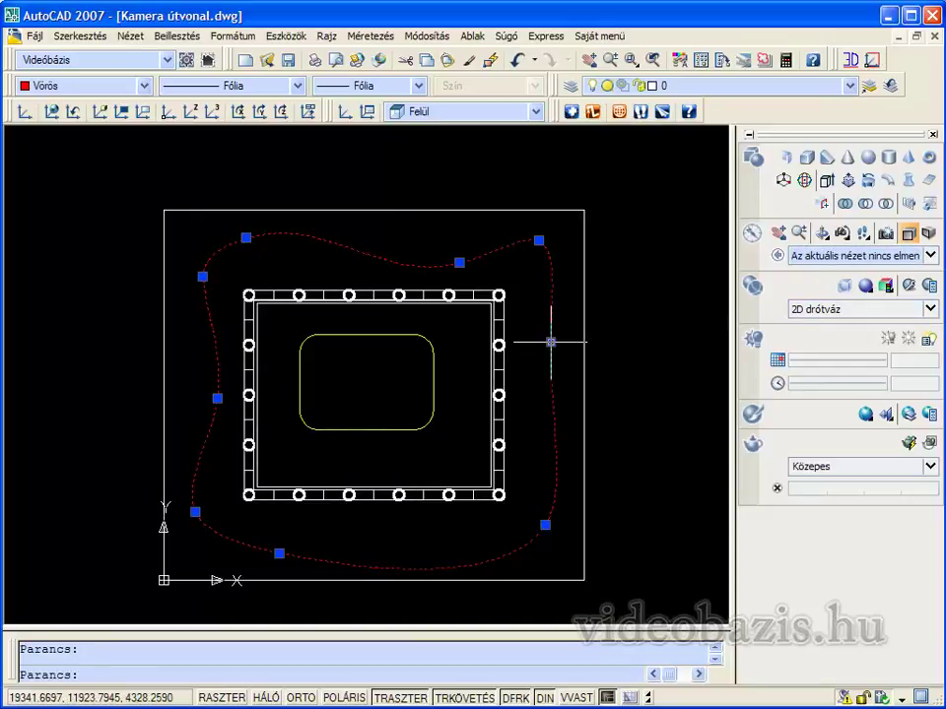
left_click(551, 342)
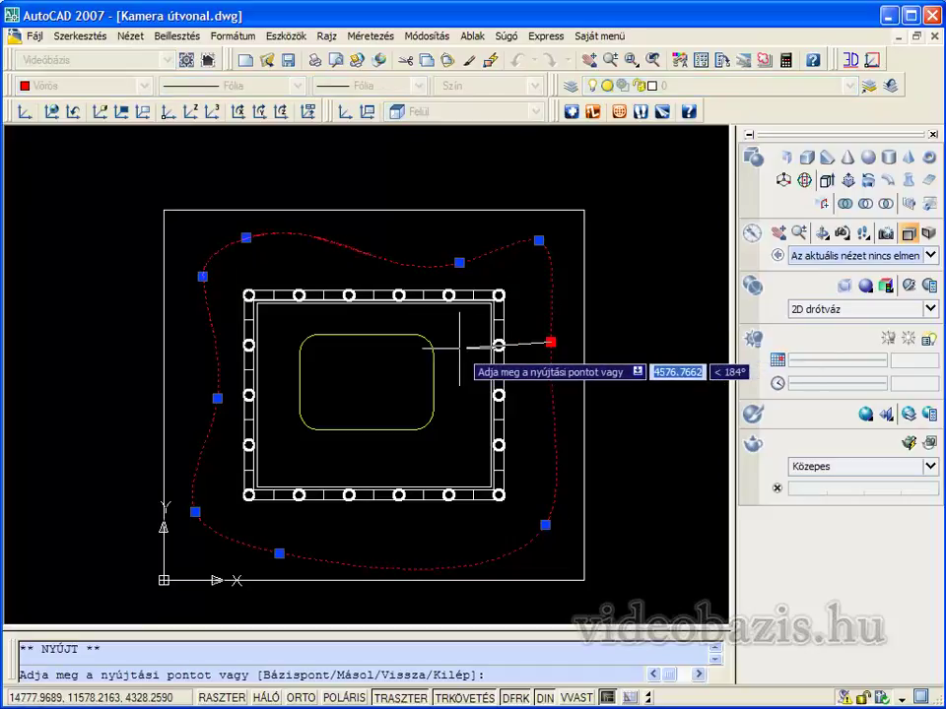
left_click(459, 347)
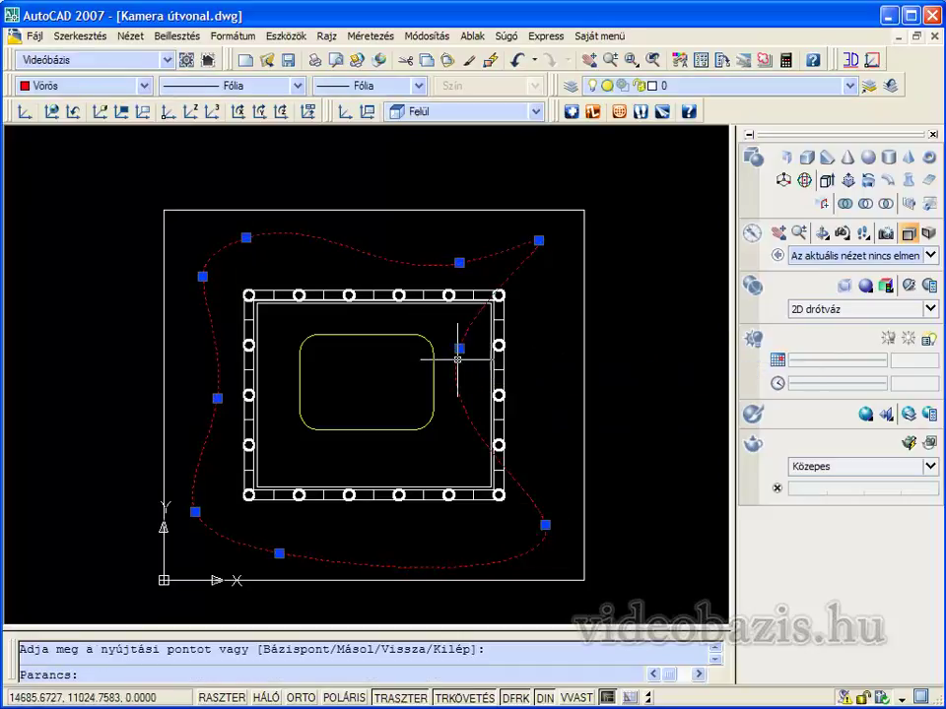
left_click(545, 524)
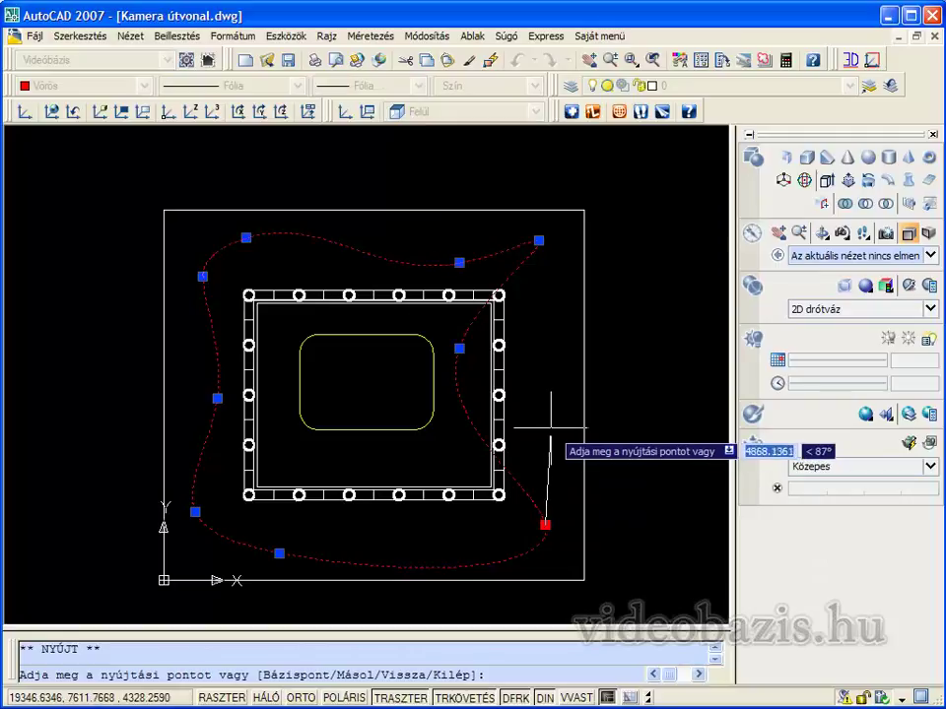
left_click(549, 429)
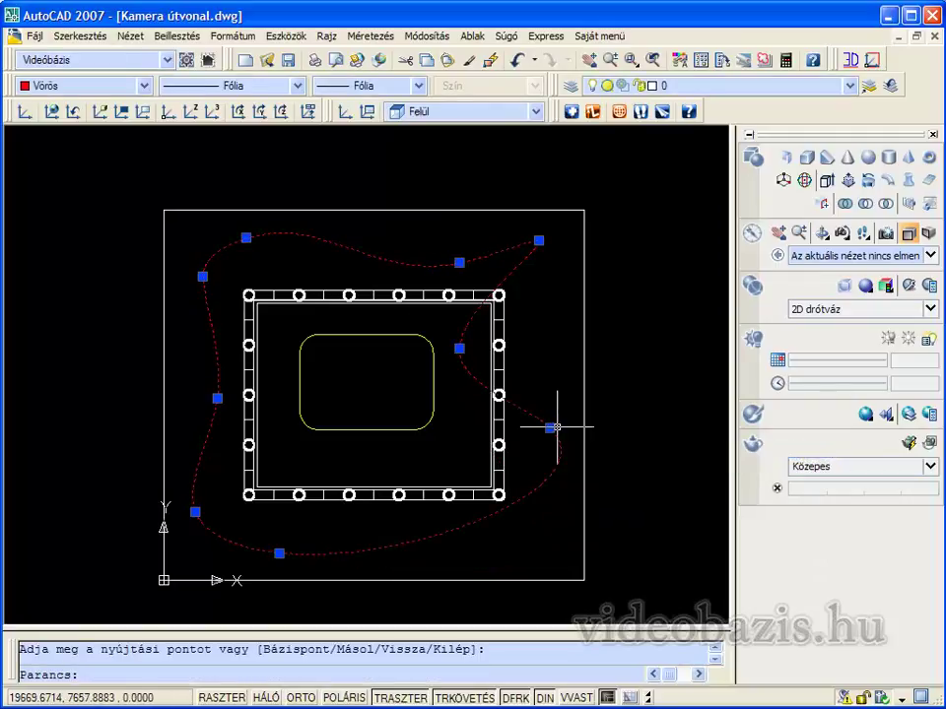
left_click(550, 428)
left_click(543, 446)
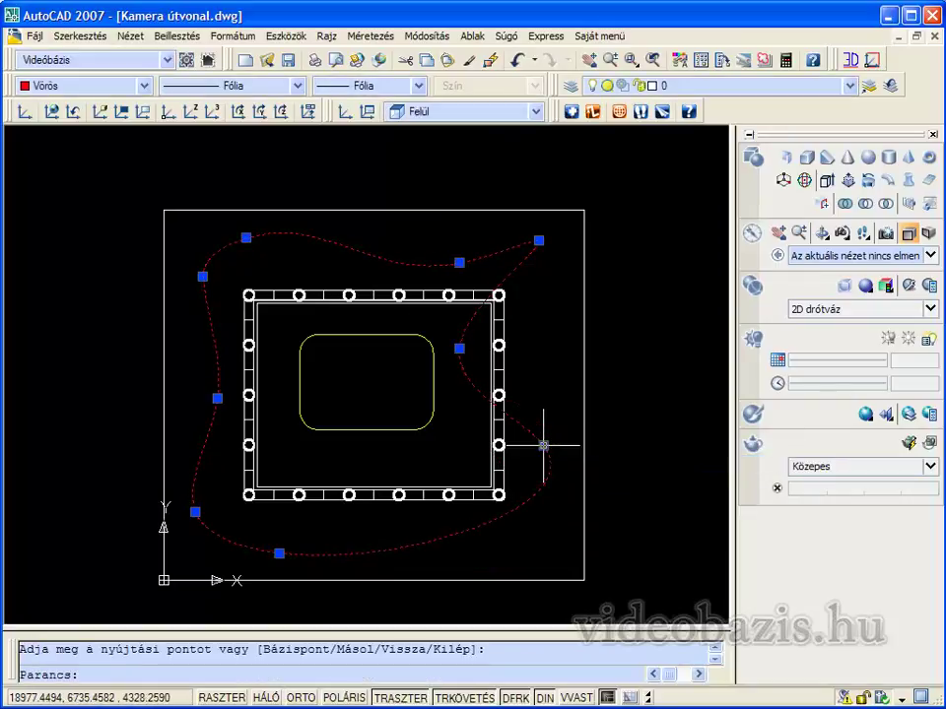
Step: Move the spline's lower-left grip inside the cloister's left side, then undo the last grip move
left_click(195, 511)
left_click(304, 455)
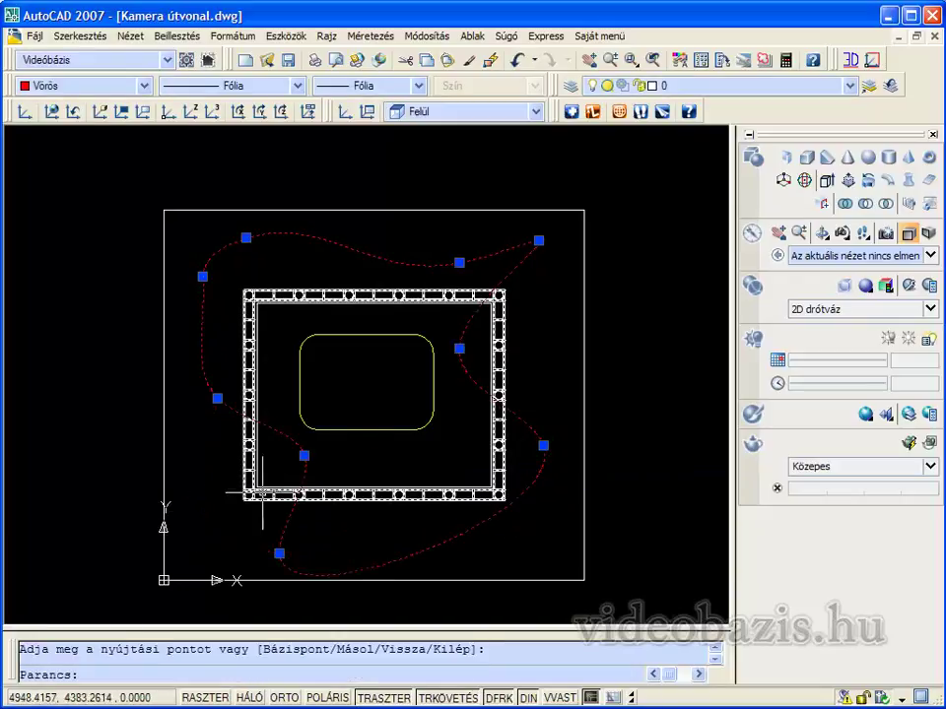
scroll(242, 491, "up", 2)
scroll(241, 487, "down", 1)
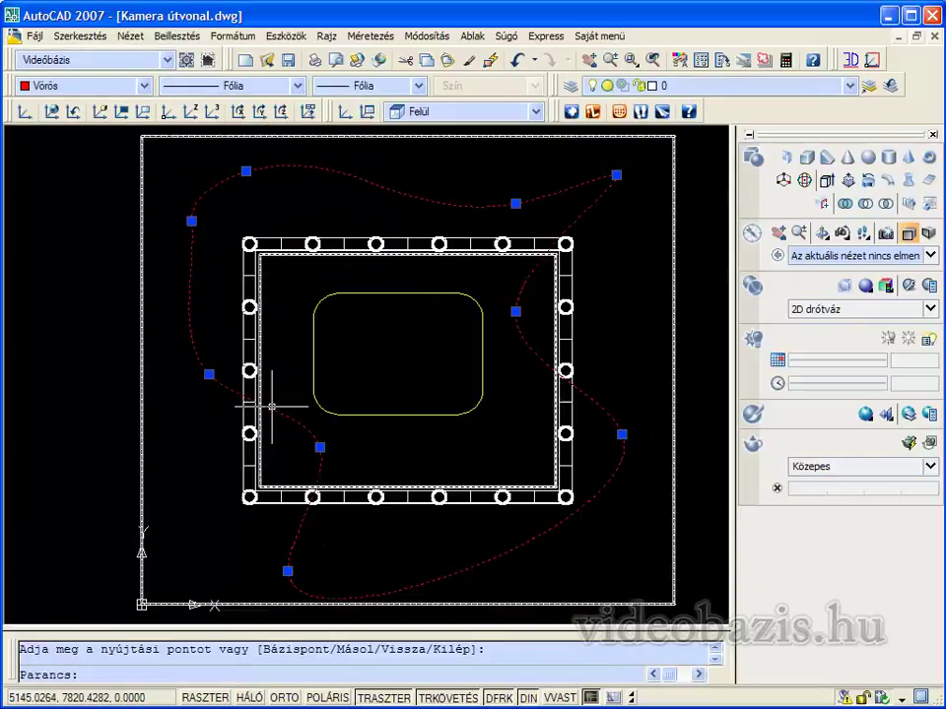
left_click(320, 447)
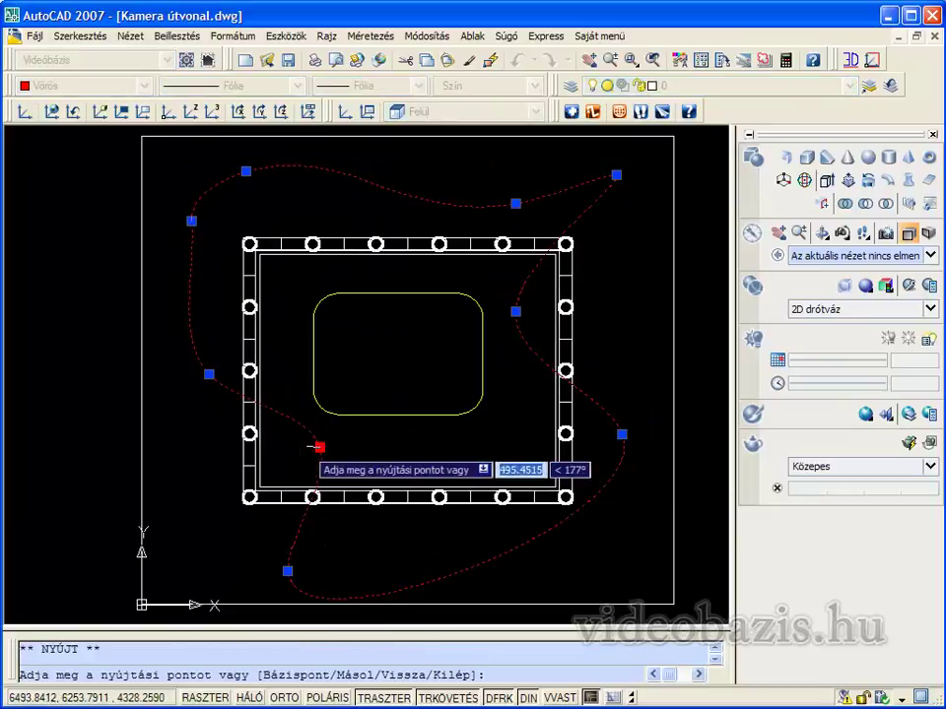
left_click(298, 441)
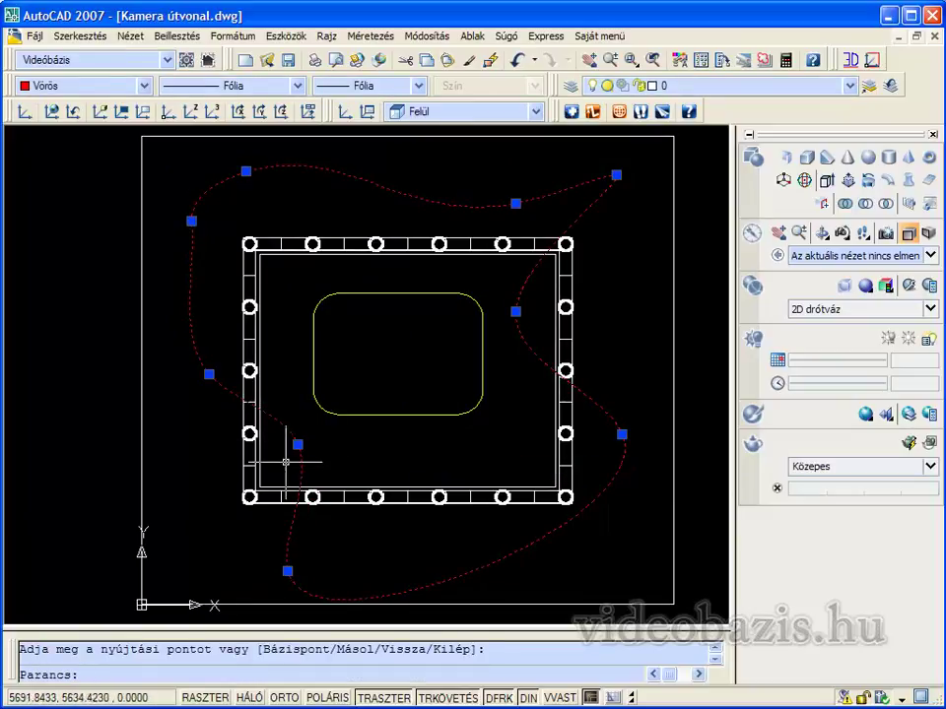
left_click(298, 444)
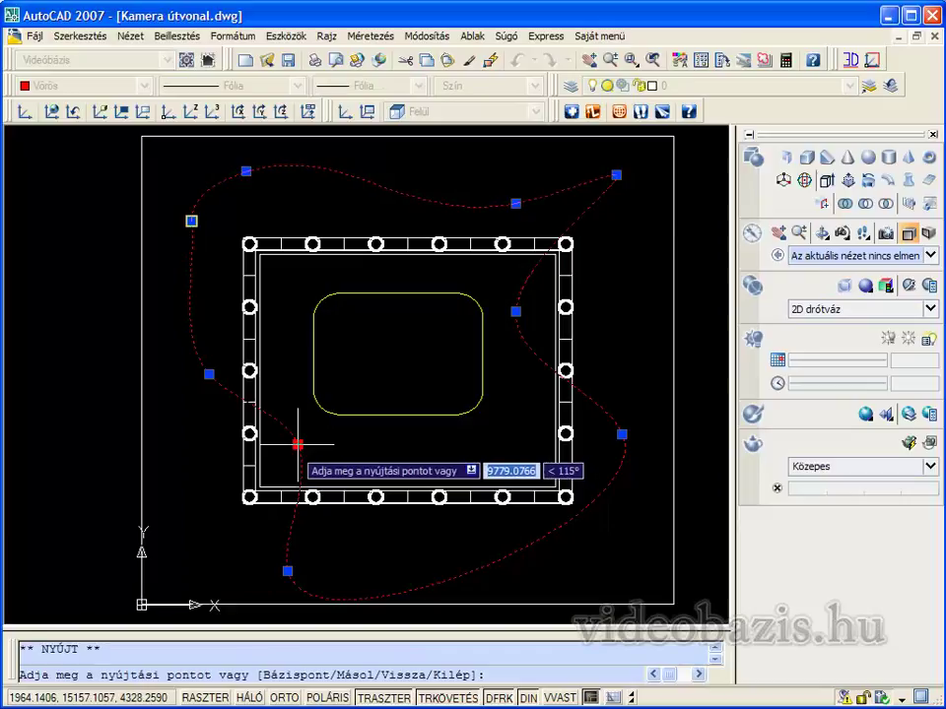
left_click(298, 445)
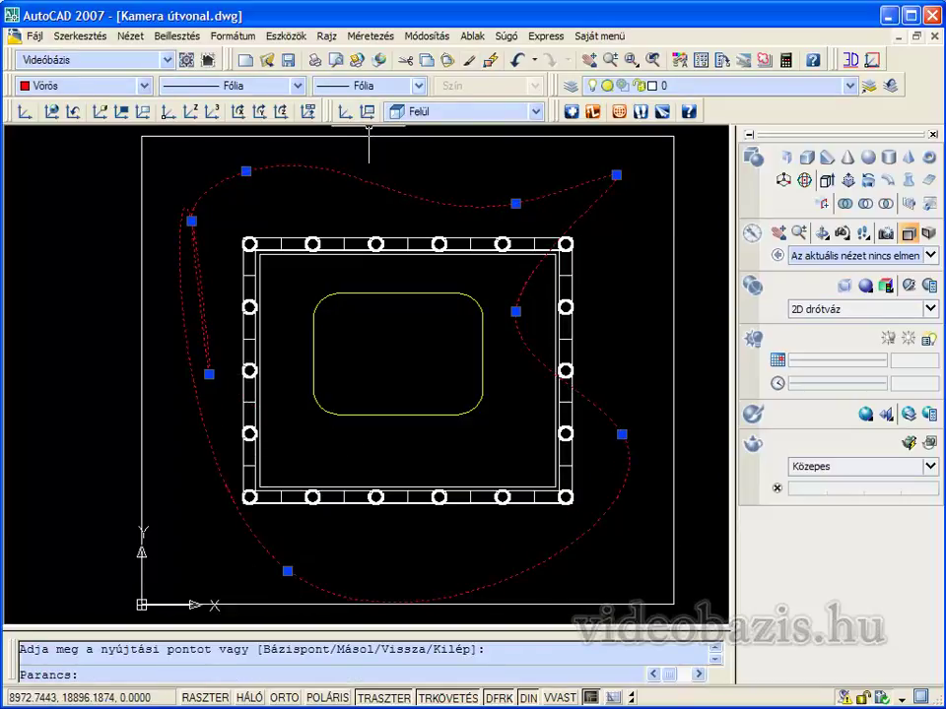
left_click(513, 59)
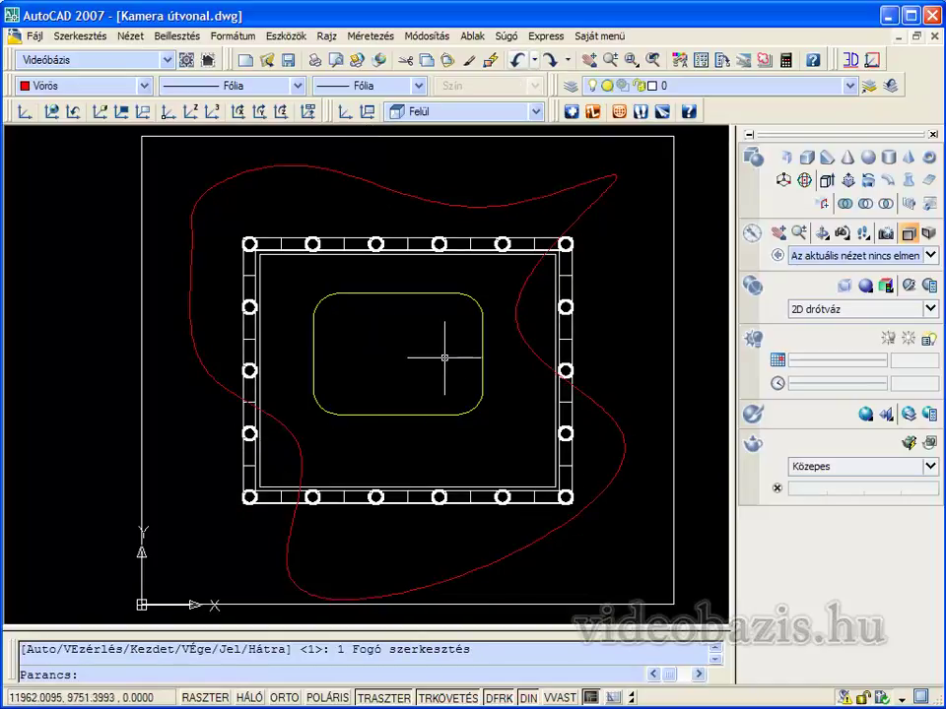
Step: Snap the spline's upper-right end to a midpoint, then undo that move
left_click(611, 178)
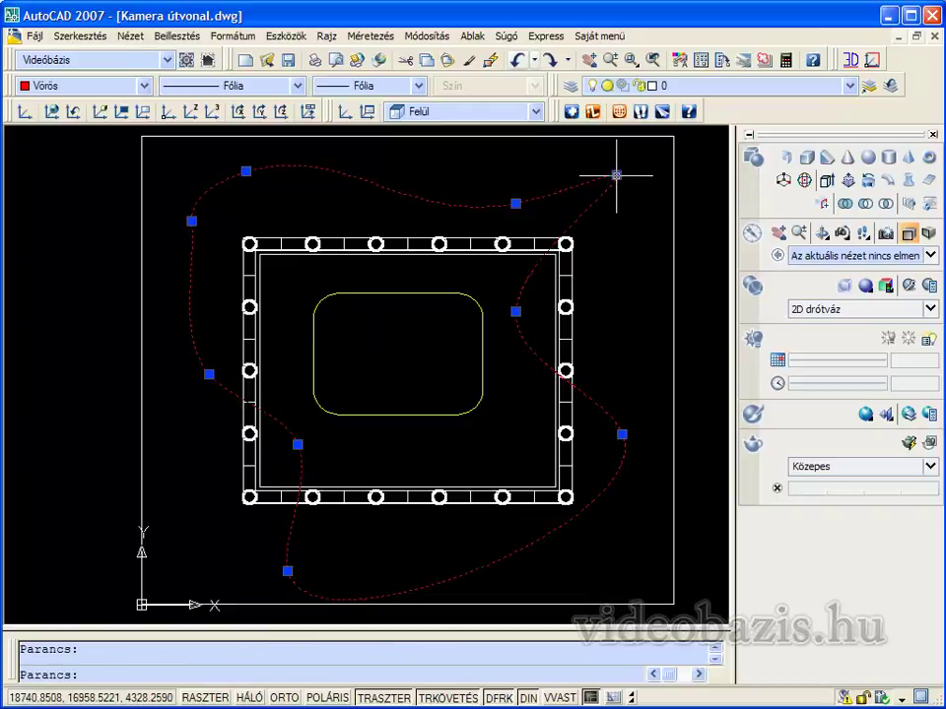
left_click(616, 175)
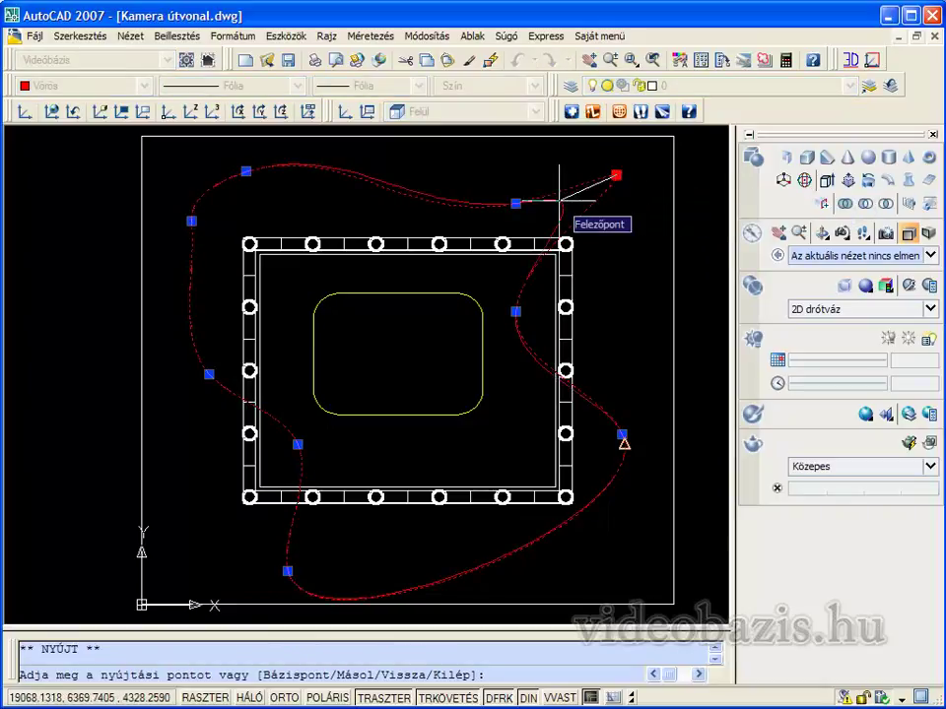
left_click(560, 197)
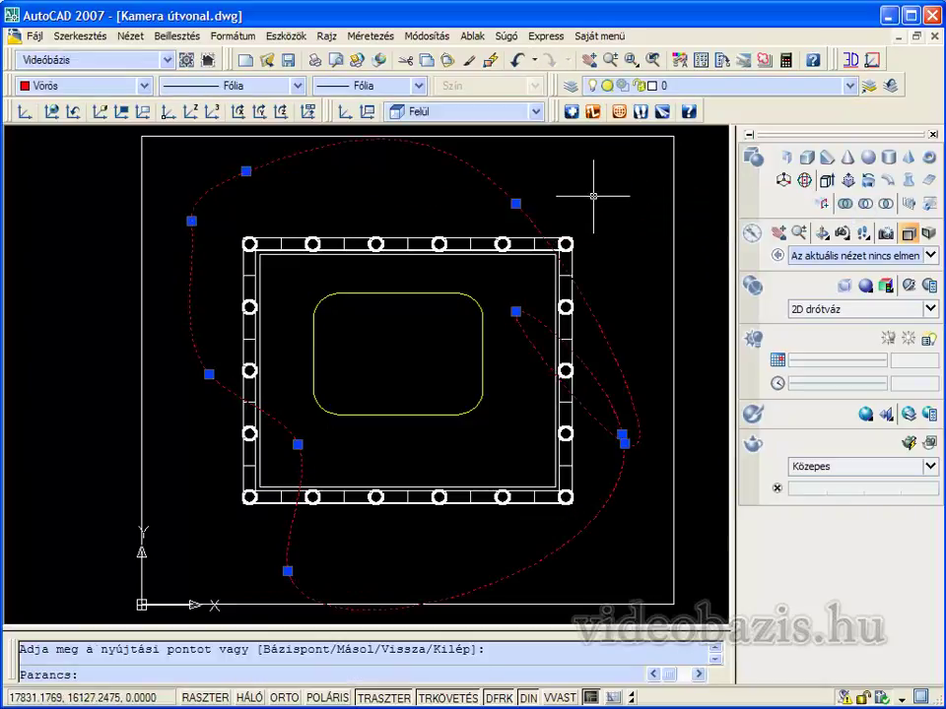
left_click(517, 65)
Step: Turn off TRASZTER object snapping and TRKÖVETÉS object snap tracking
scroll(668, 387, "up", 2)
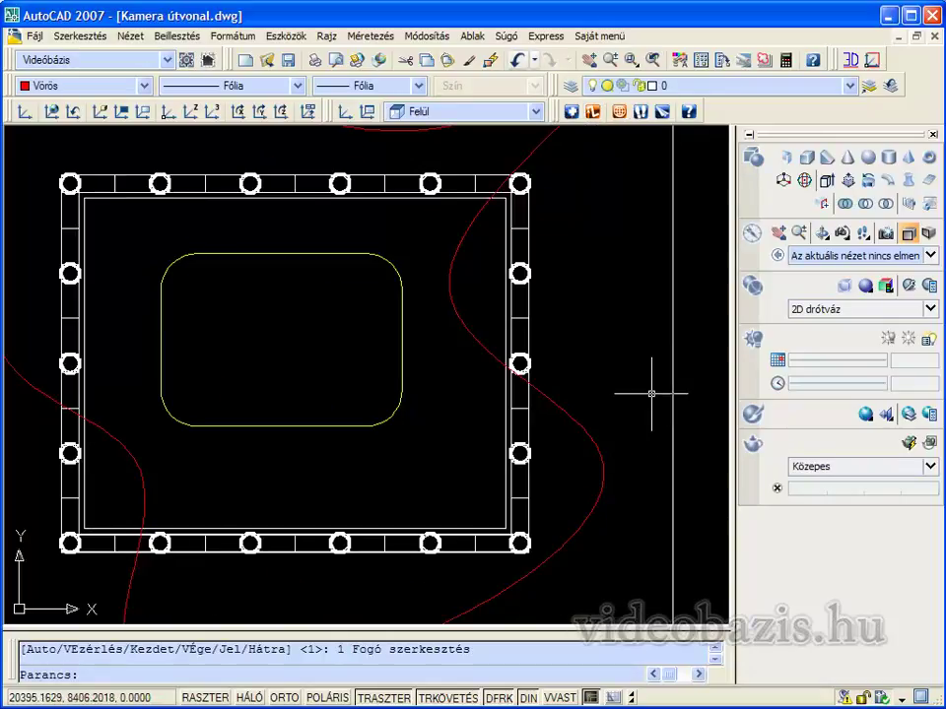
left_click(386, 697)
left_click(433, 697)
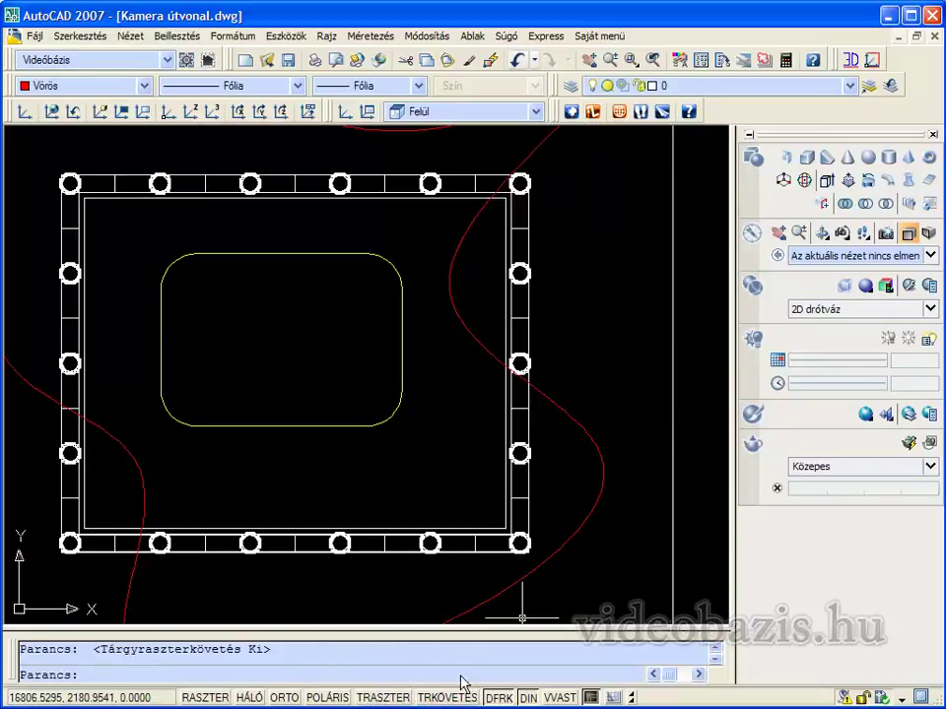
scroll(655, 403, "down", 2)
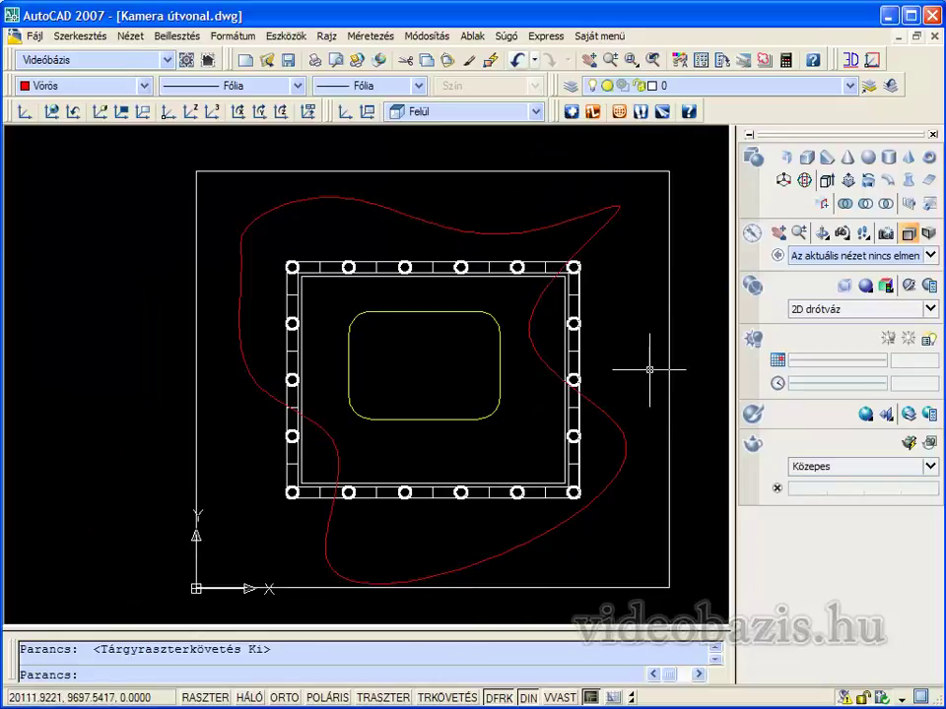
Step: Pull the spline's upper-right end in just above the building's top-right corner
left_click(621, 204)
left_click(619, 206)
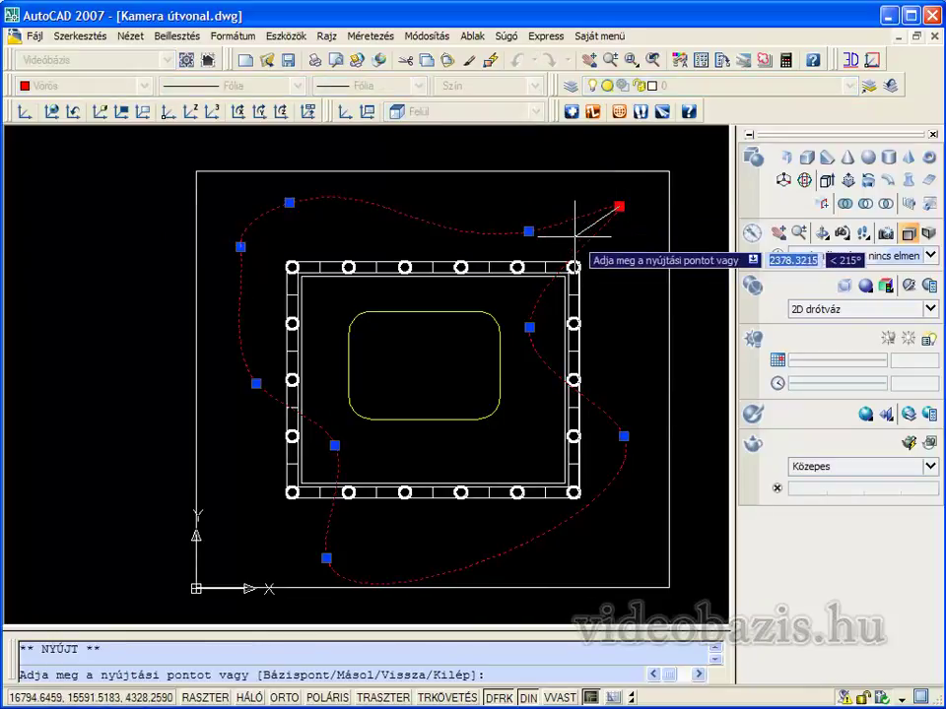
left_click(574, 236)
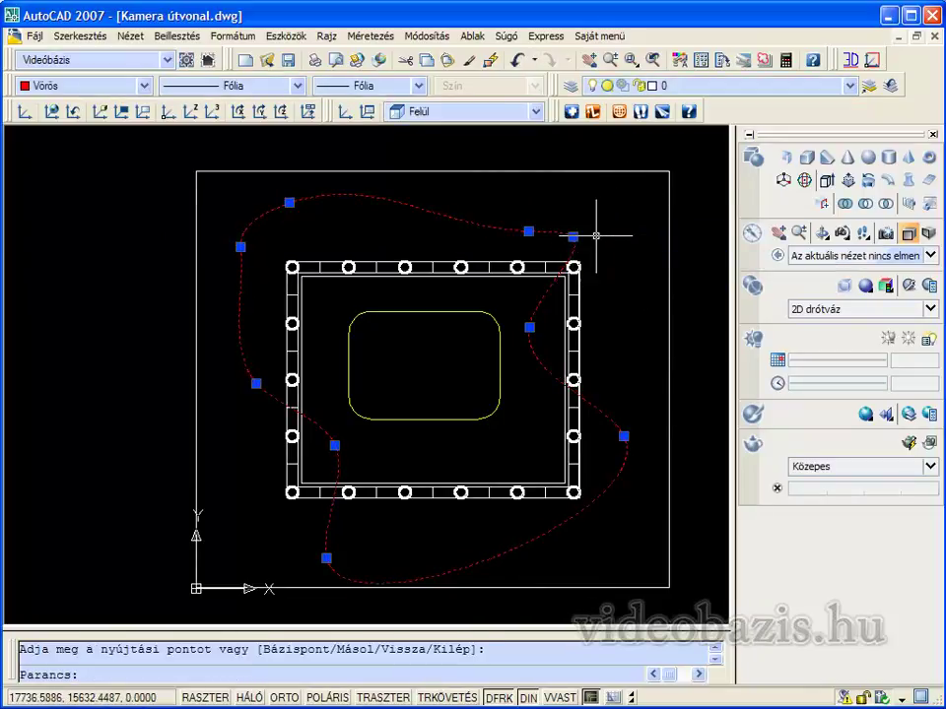
left_click(574, 236)
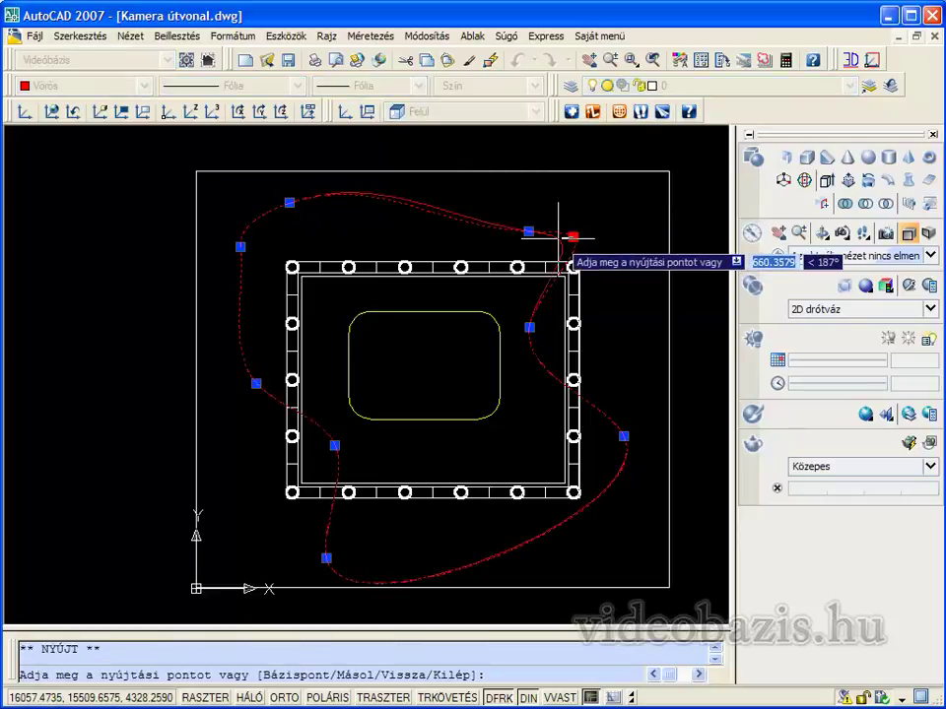
key("Escape")
key("Escape")
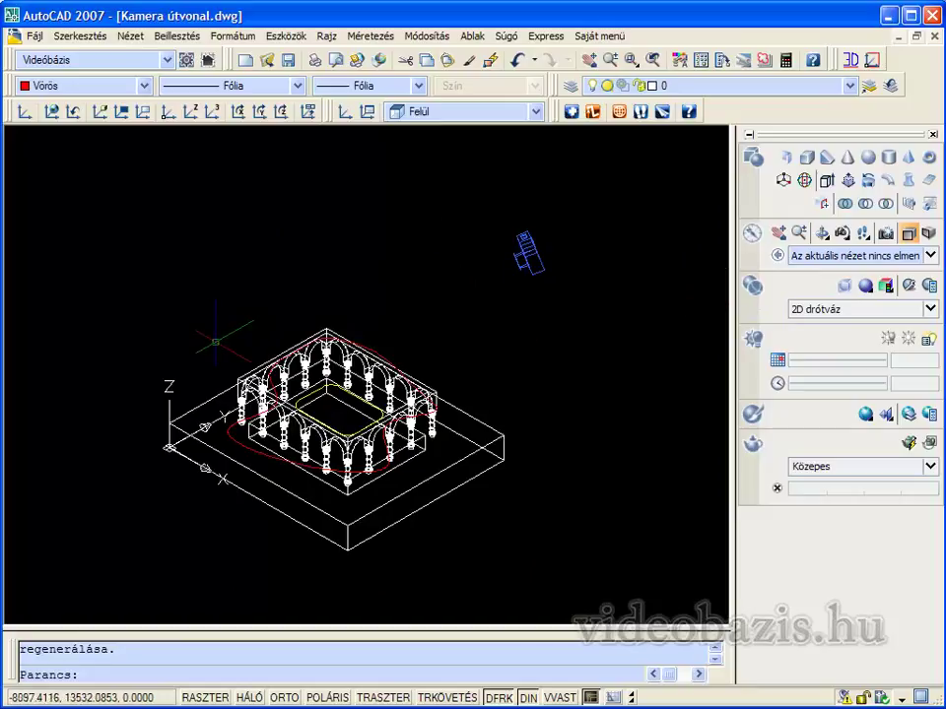
Step: Zoom in on the cloister and red path in the SE isometric view
scroll(206, 333, "up", 1)
scroll(206, 333, "up", 1)
scroll(209, 335, "up", 1)
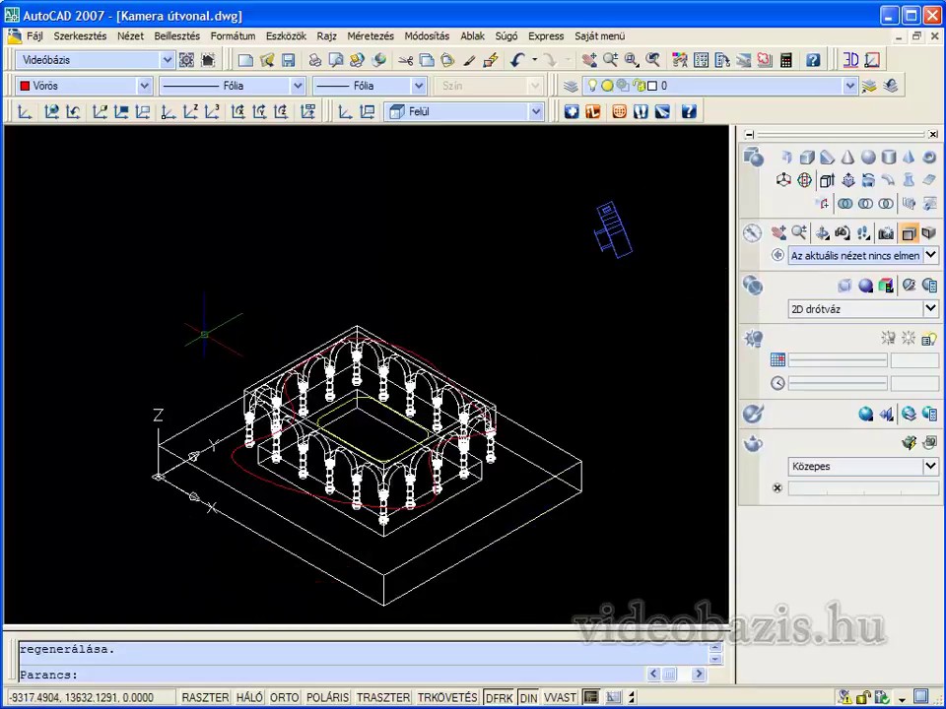
left_click(80, 36)
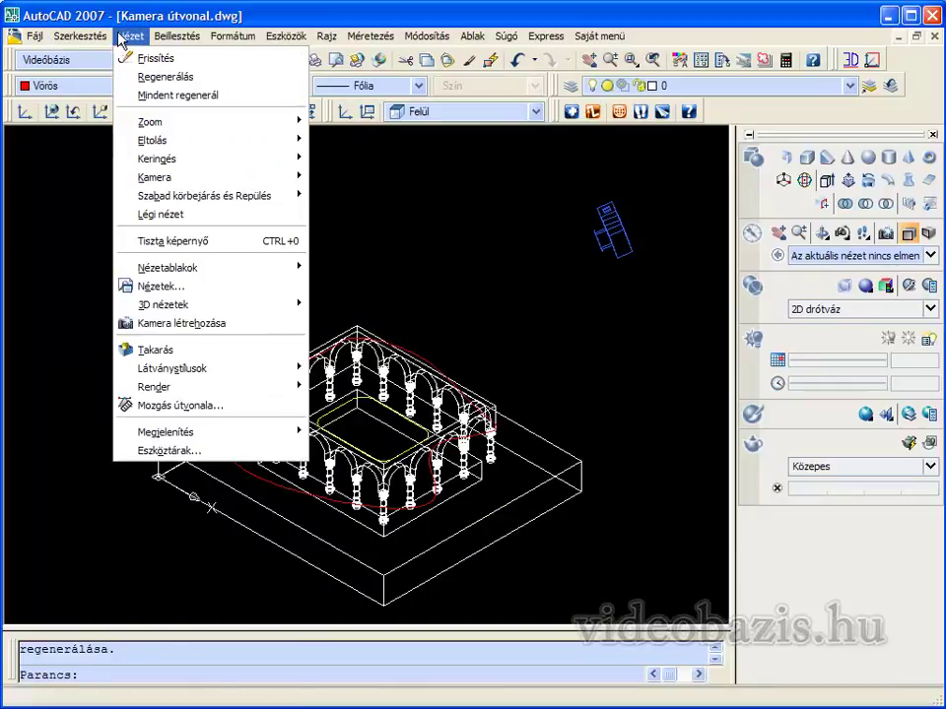
Step: Make the red spline the Motion Path camera path, named Útvonal1
left_click(155, 408)
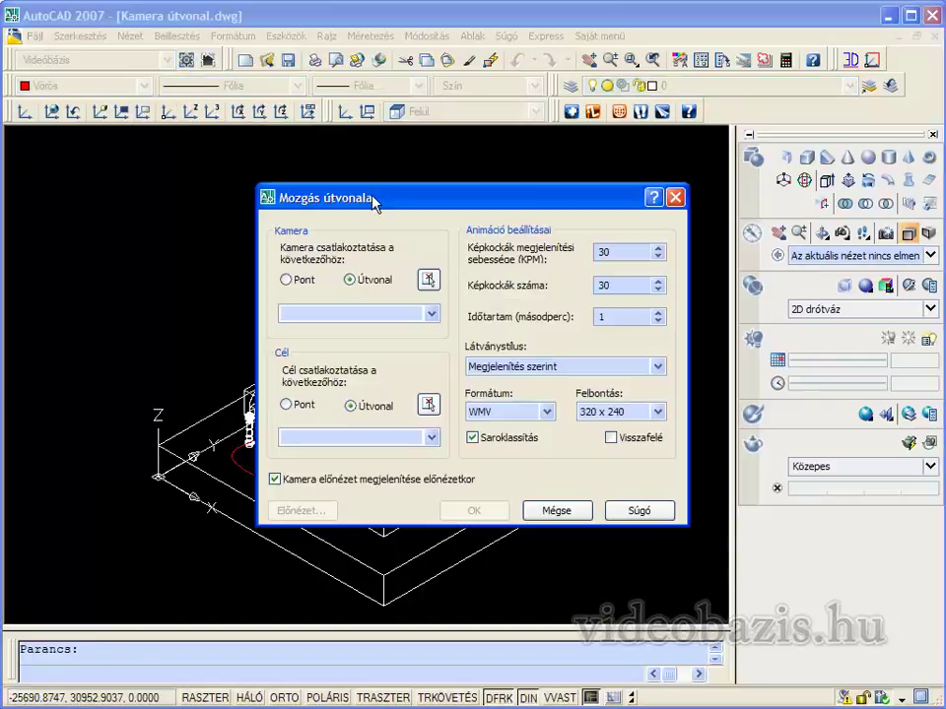
left_click(427, 280)
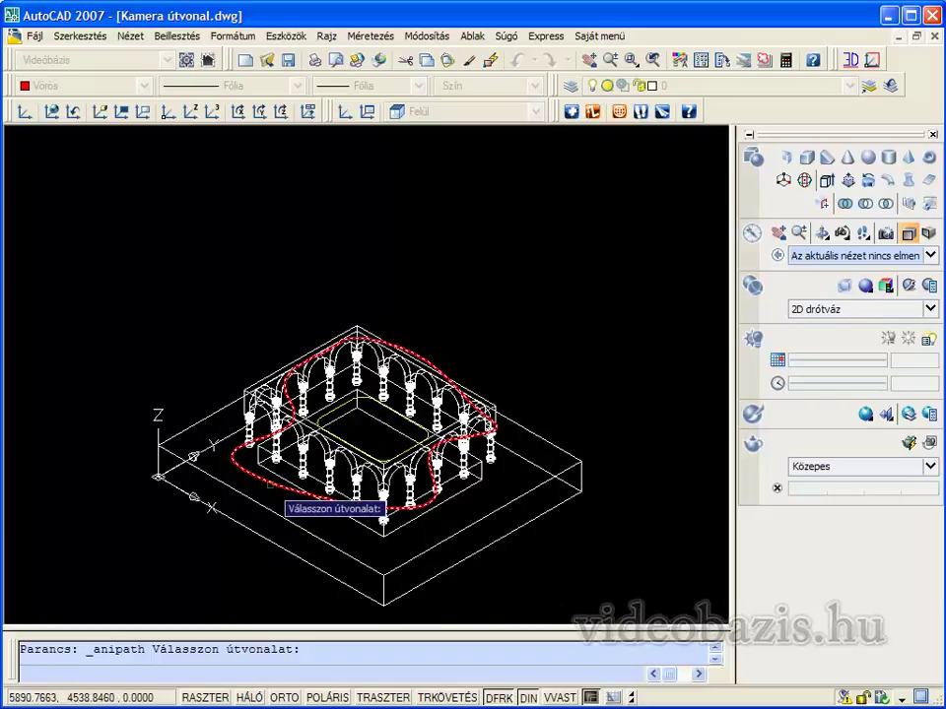
left_click(281, 490)
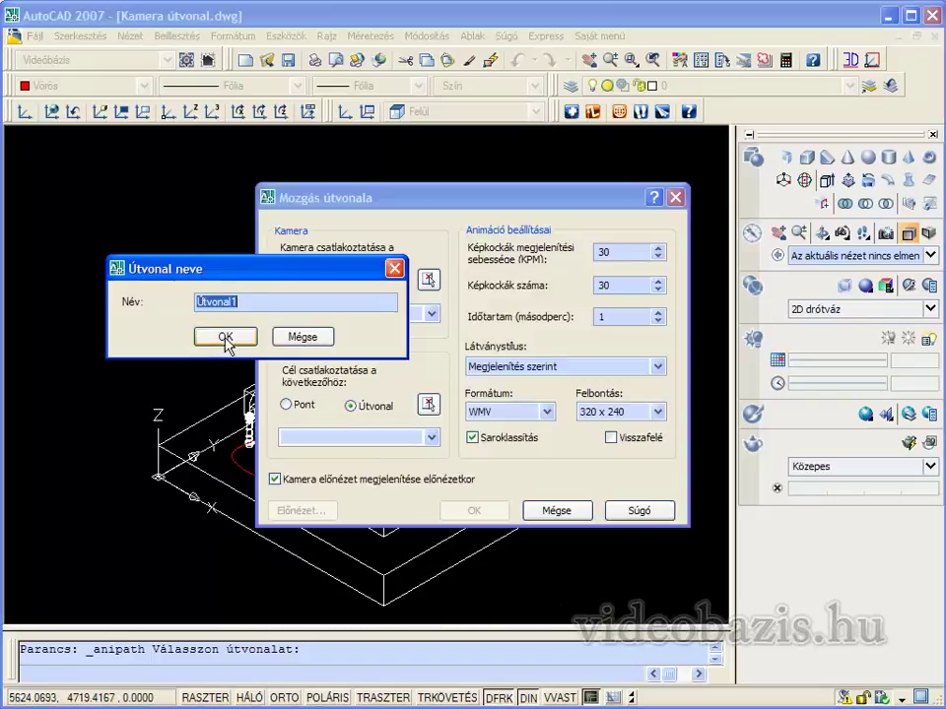
left_click(226, 337)
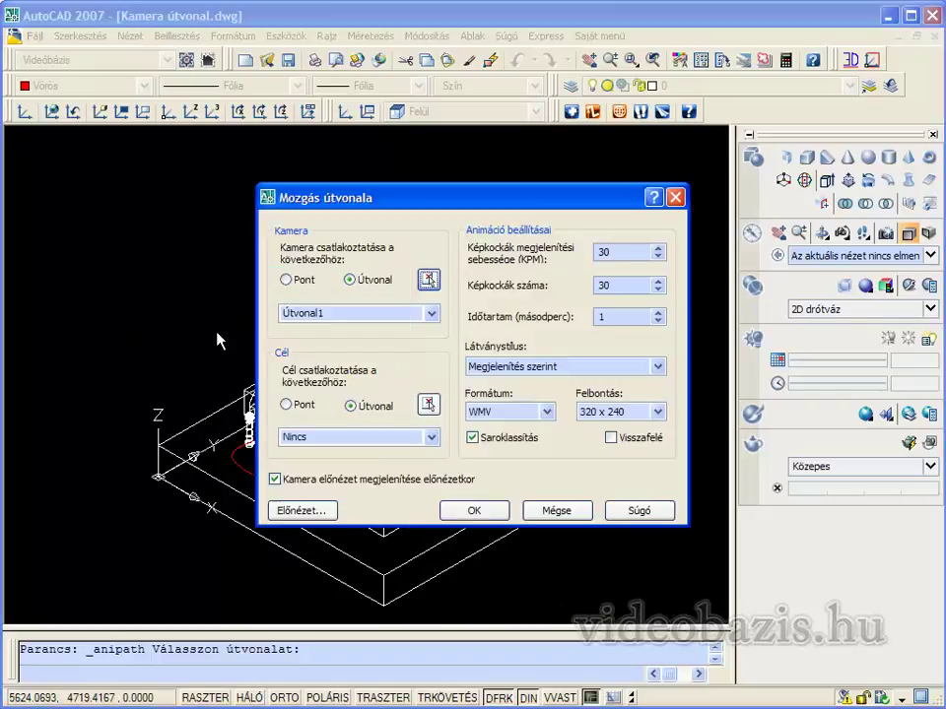
Step: Aim the camera at the snapped midpoint 4650, 9250, 2500, named Pont 1
left_click(285, 405)
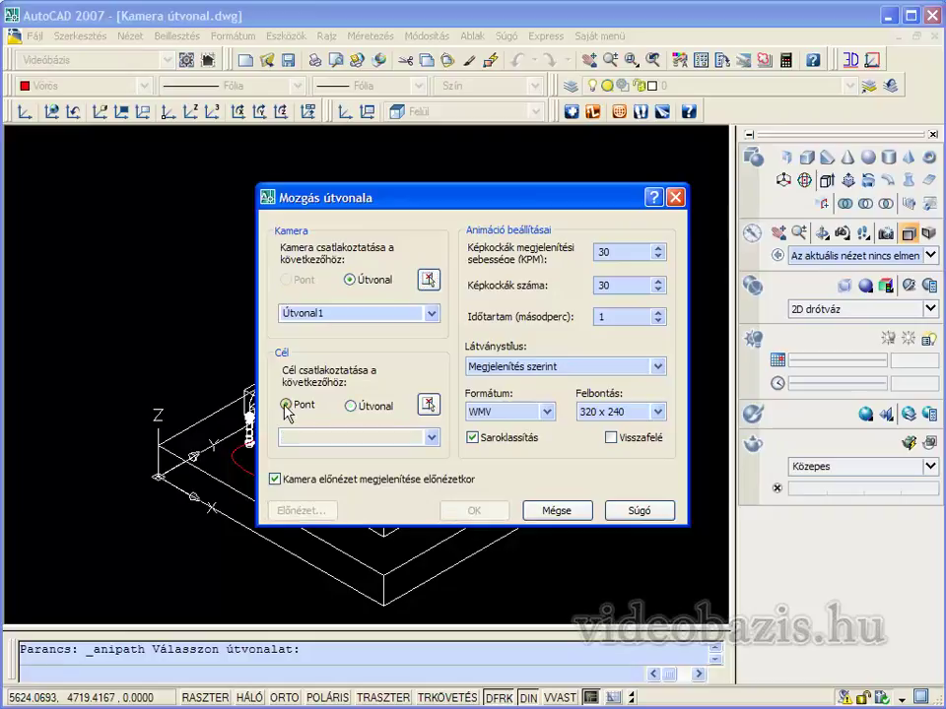
left_click(428, 404)
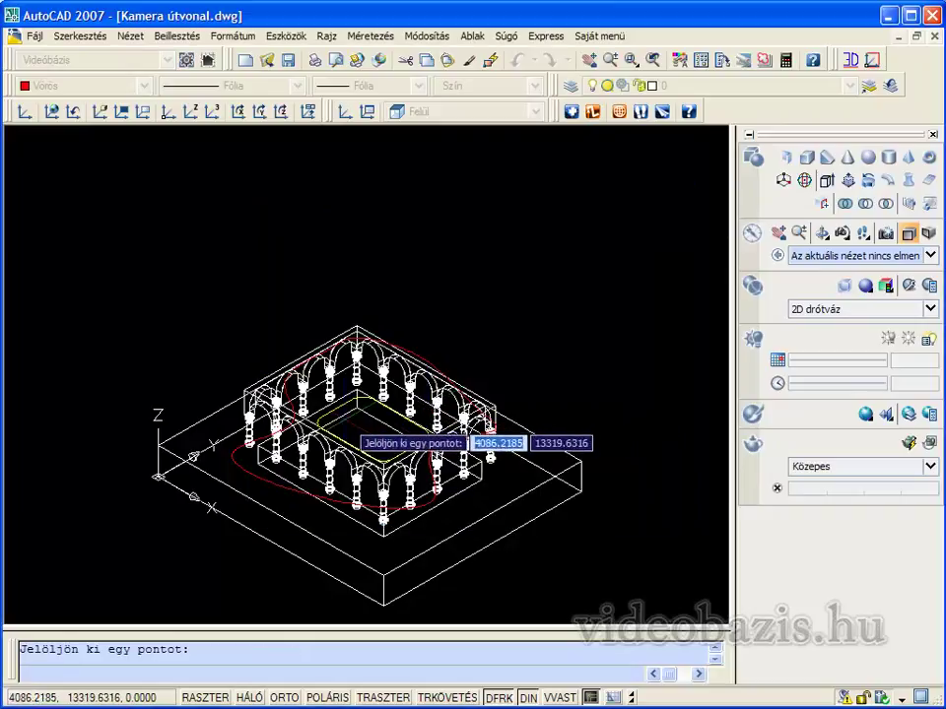
scroll(349, 410, "up", 4)
scroll(346, 421, "down", 4)
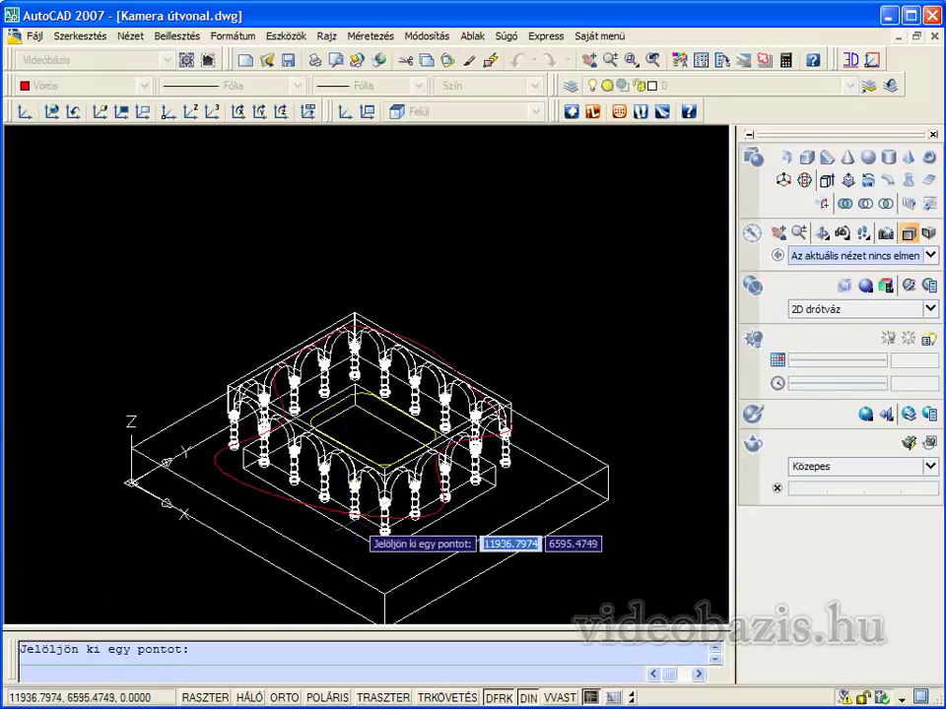
scroll(374, 522, "up", 3)
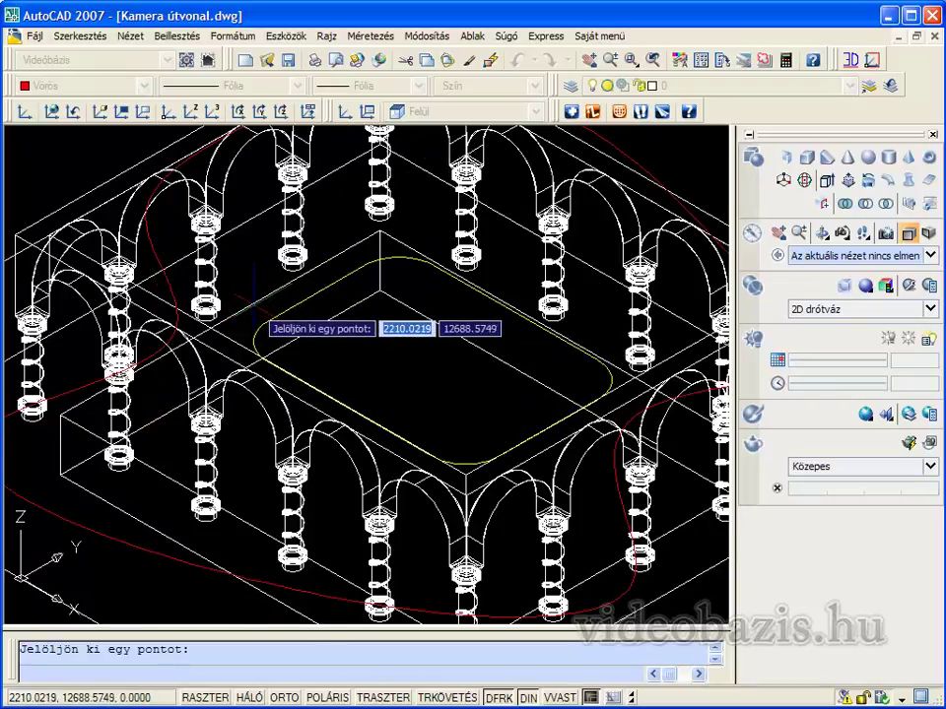
scroll(254, 315, "up", 2)
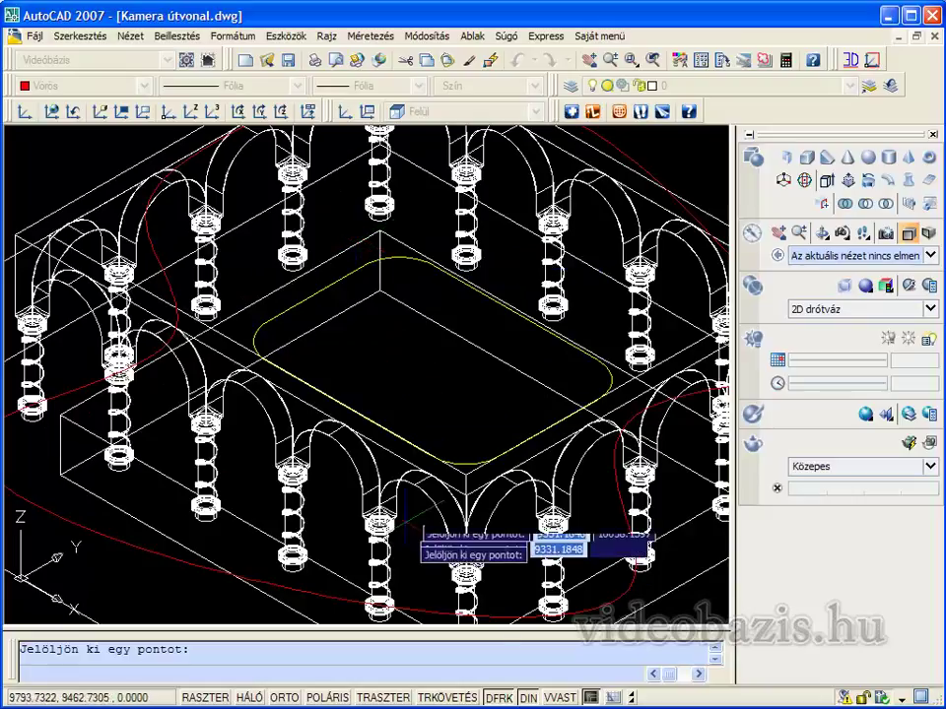
left_click(394, 695)
left_click(440, 696)
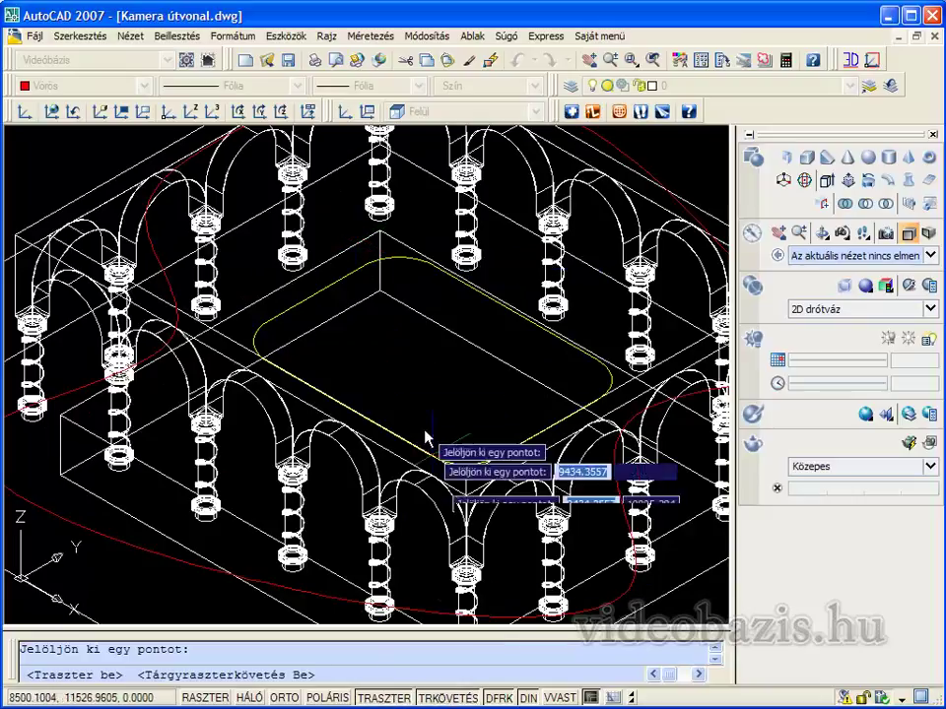
left_click(262, 290)
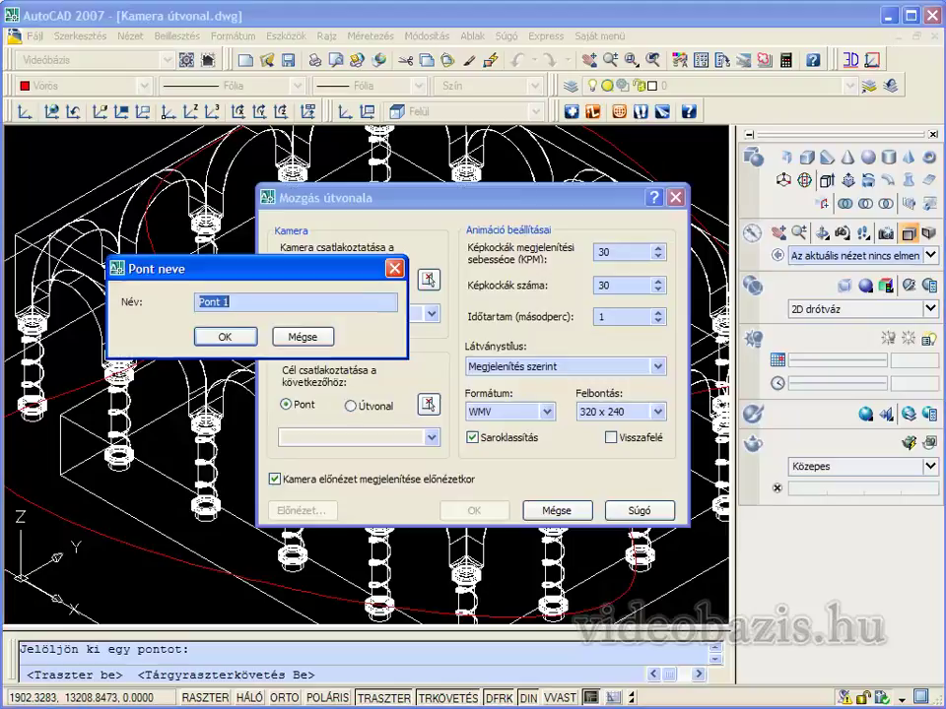
left_click(225, 336)
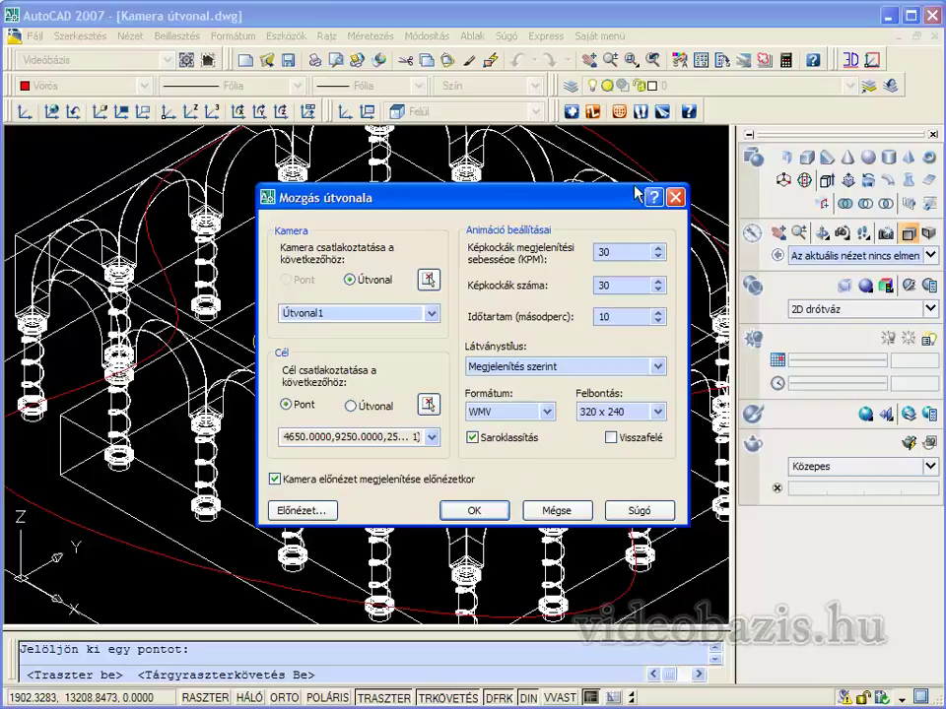
Step: Preview the 10-second camera animation along Útvonal1, then close the preview window
left_click_drag(637, 194, 462, 224)
left_click(129, 540)
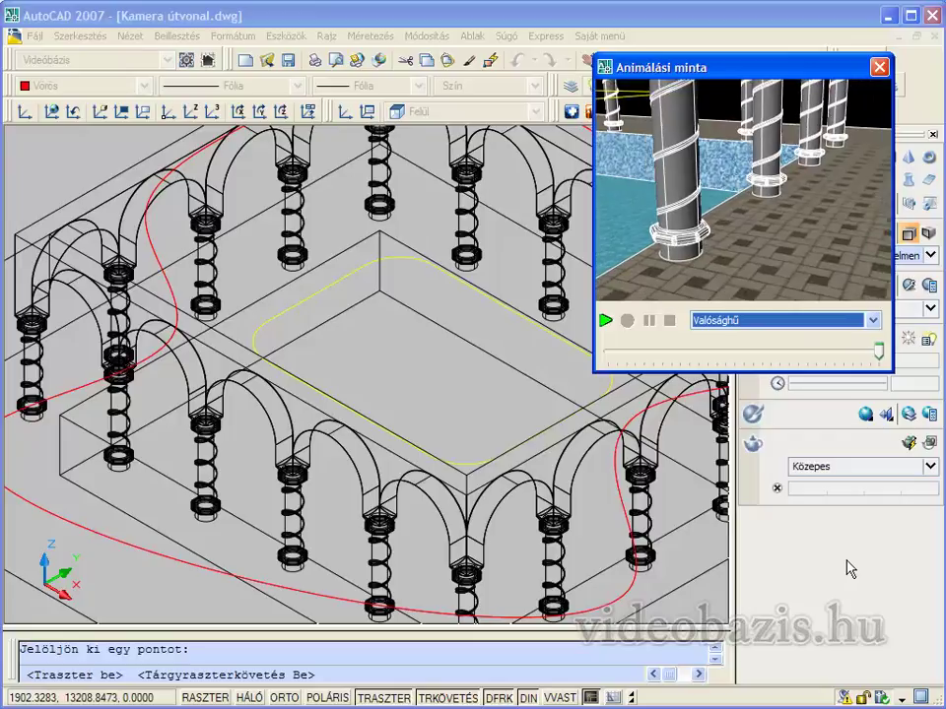
left_click(880, 67)
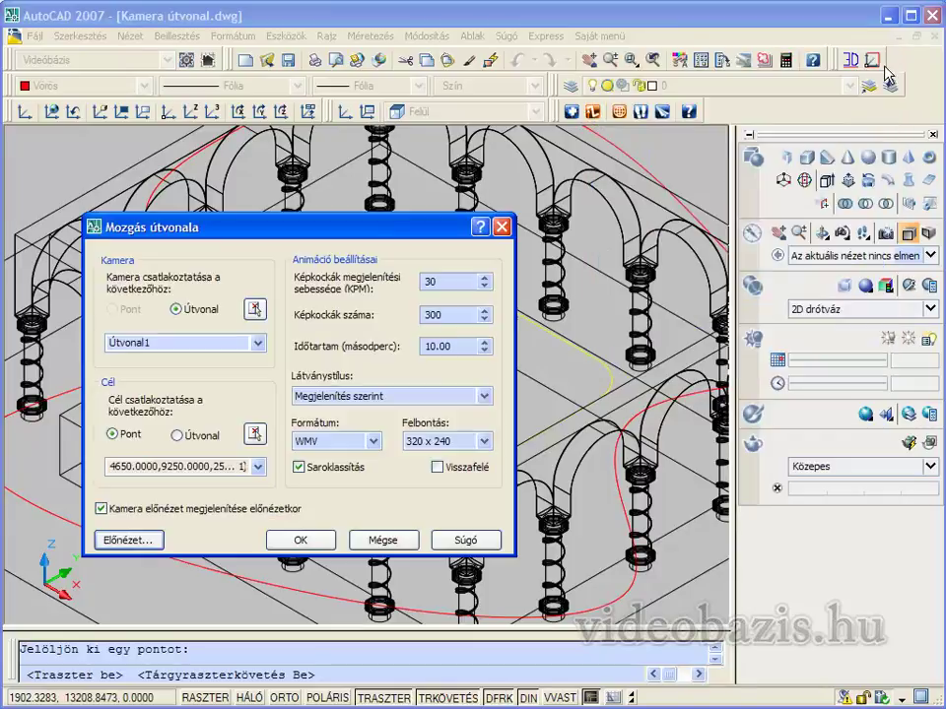
Step: Cancel the first animation and start a new Motion Path setup from the Nézet menu
left_click(370, 541)
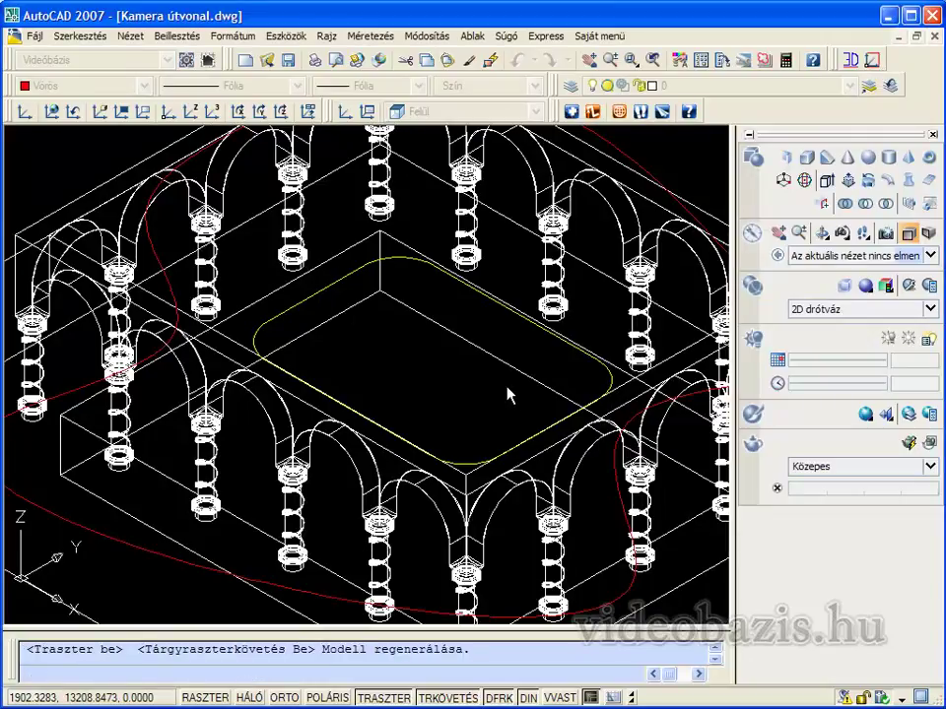
scroll(509, 393, "down", 3)
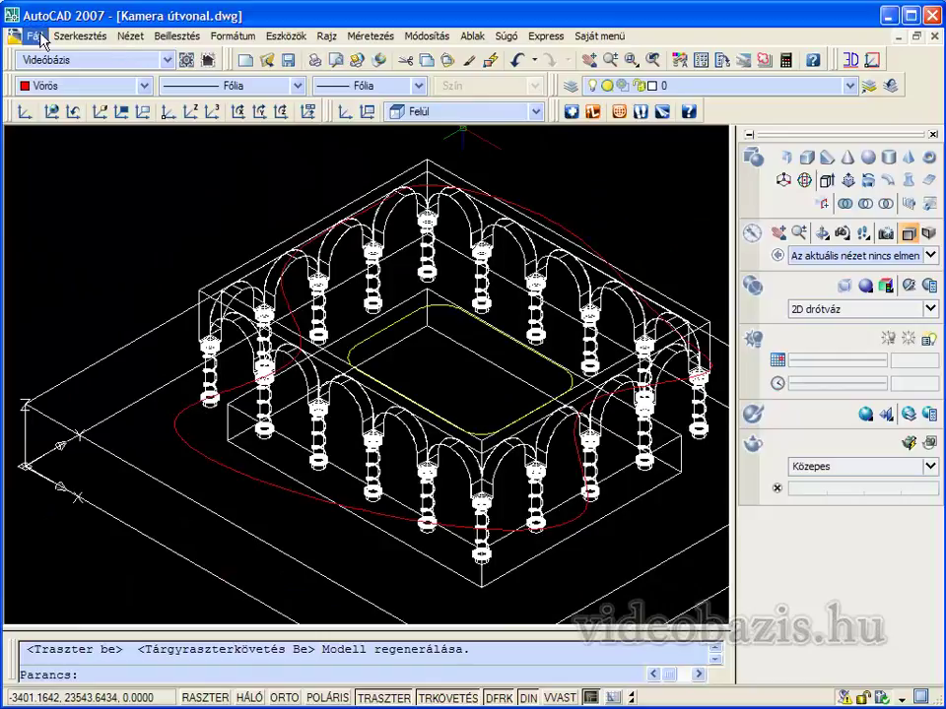
left_click(130, 40)
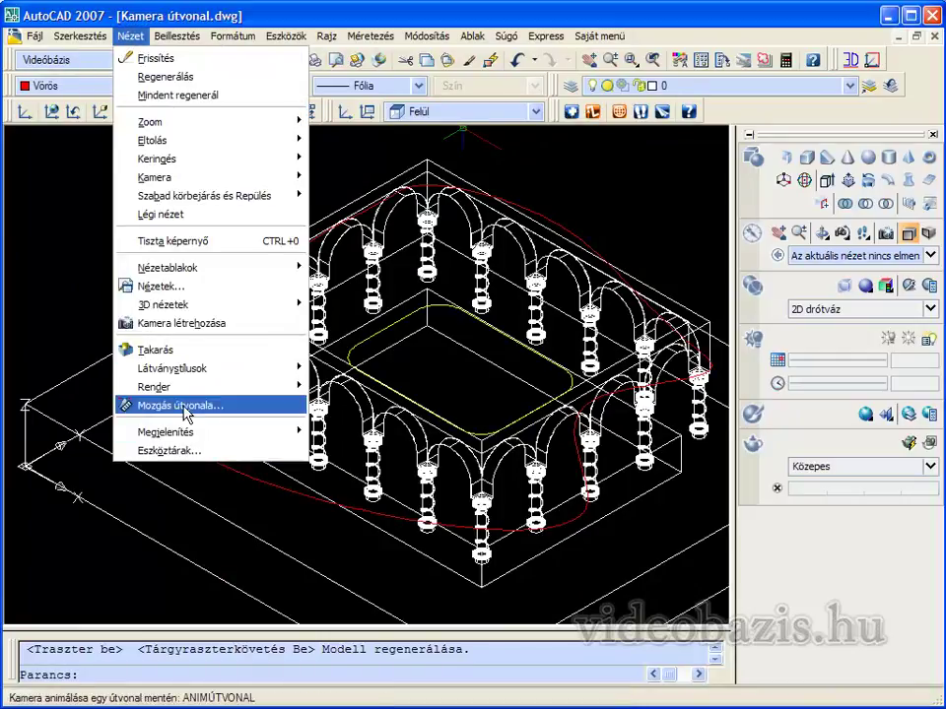
left_click(185, 412)
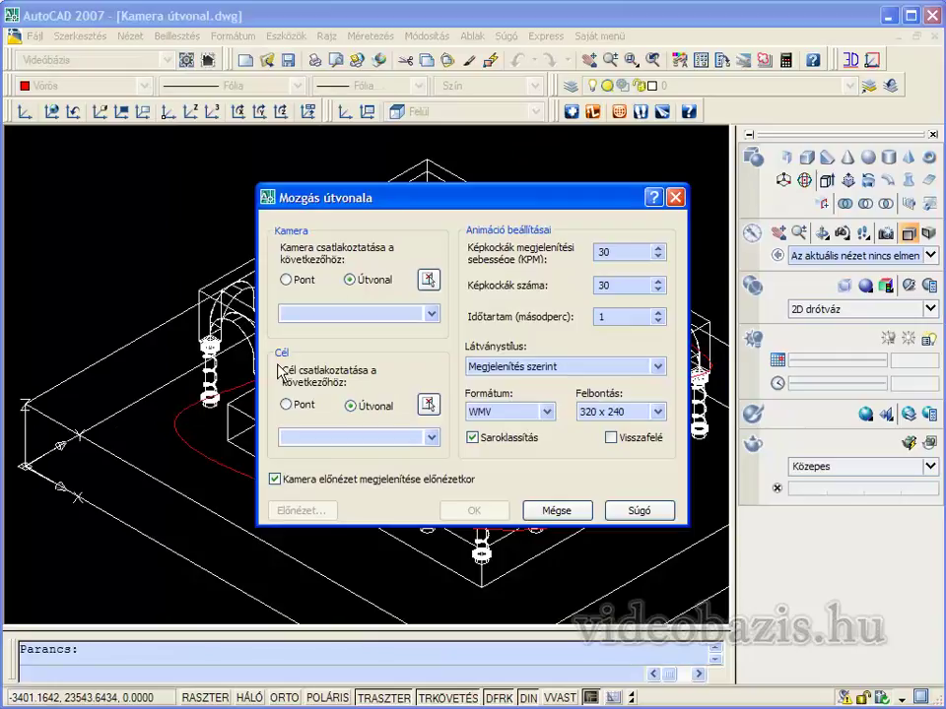
Step: Fix the camera at endpoint 4650, 13850, 2500 as Pont 1 and set Target to Path
left_click(426, 283)
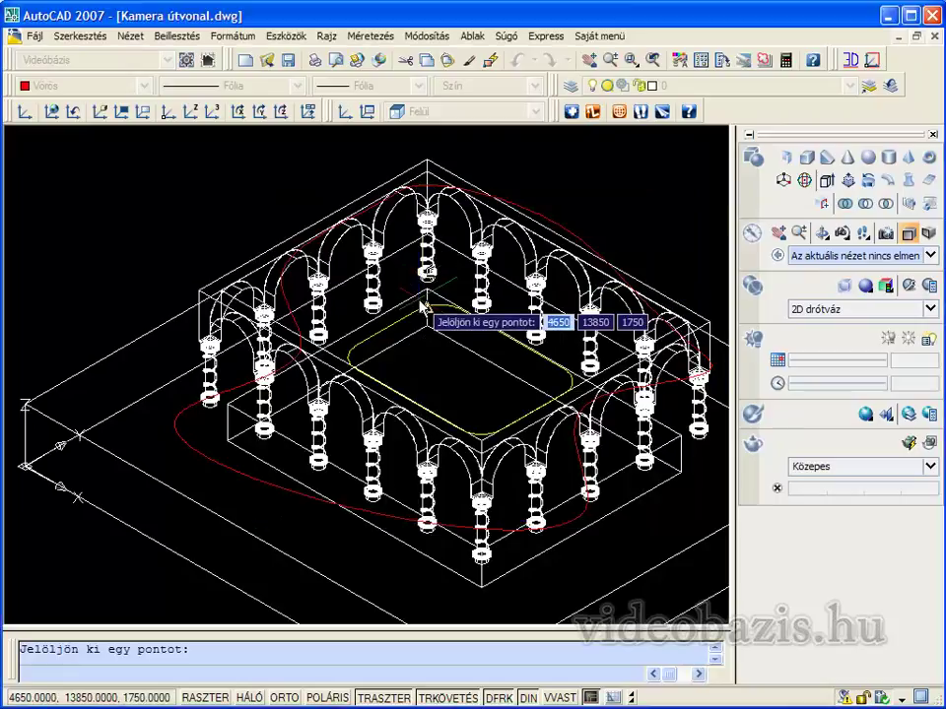
scroll(422, 300, "up", 5)
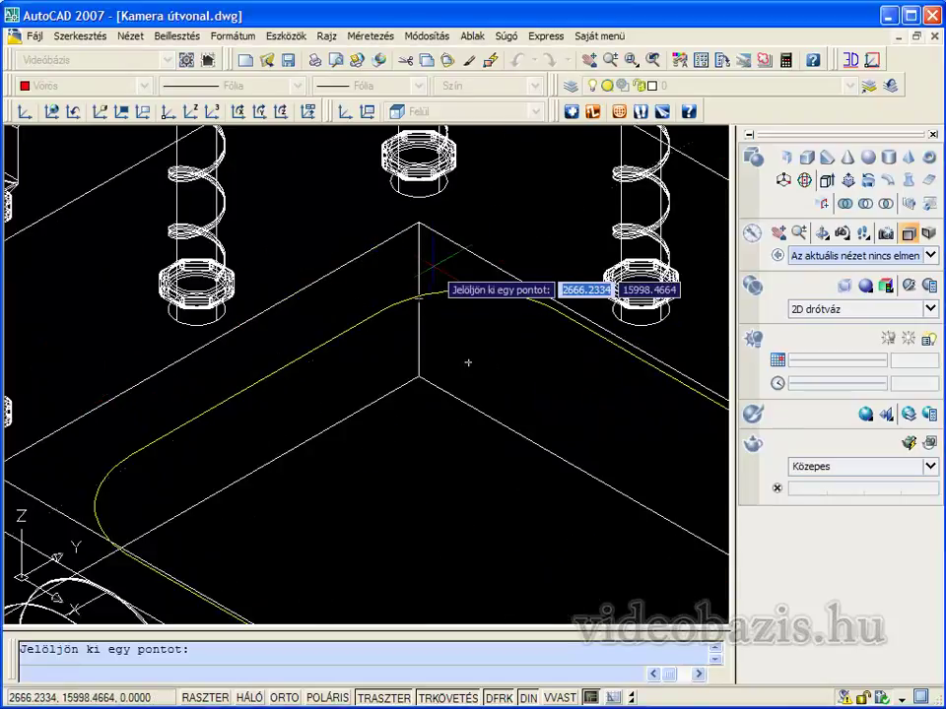
scroll(482, 267, "down", 5)
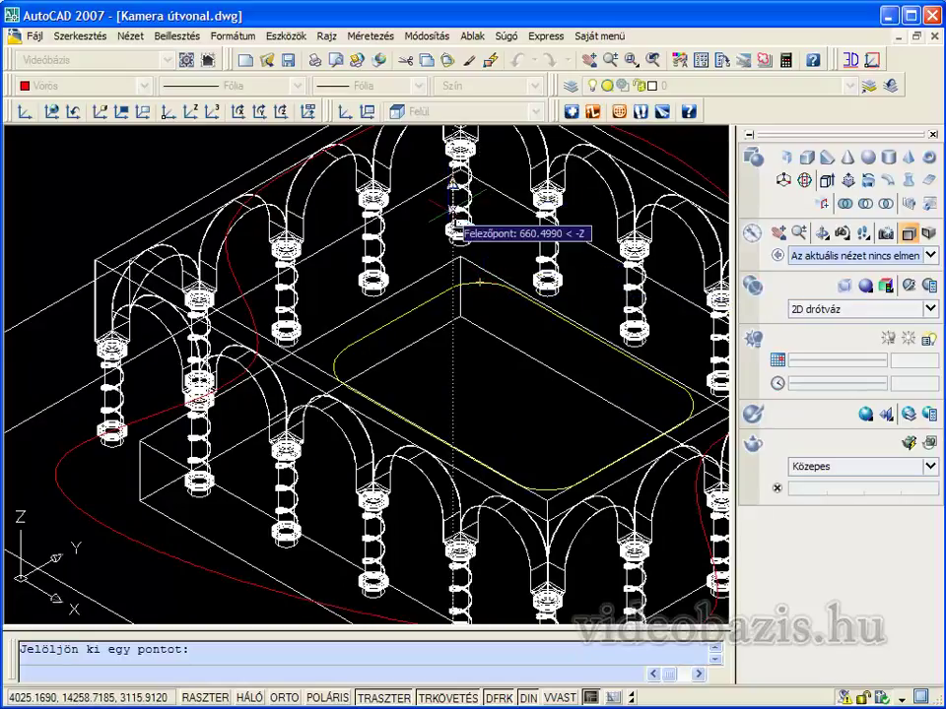
scroll(455, 206, "up", 5)
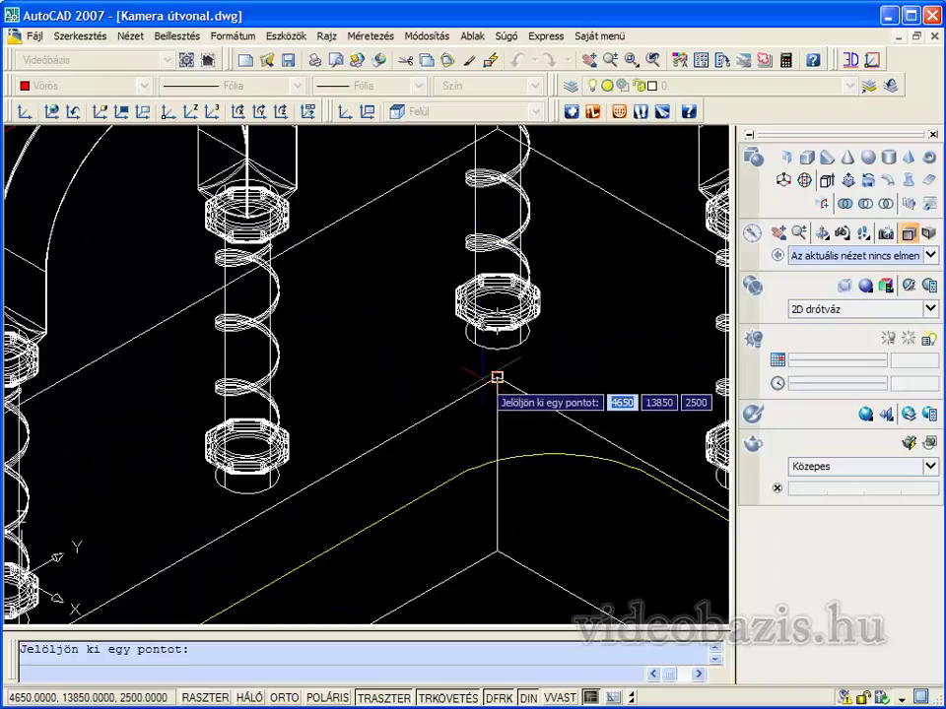
left_click(496, 377)
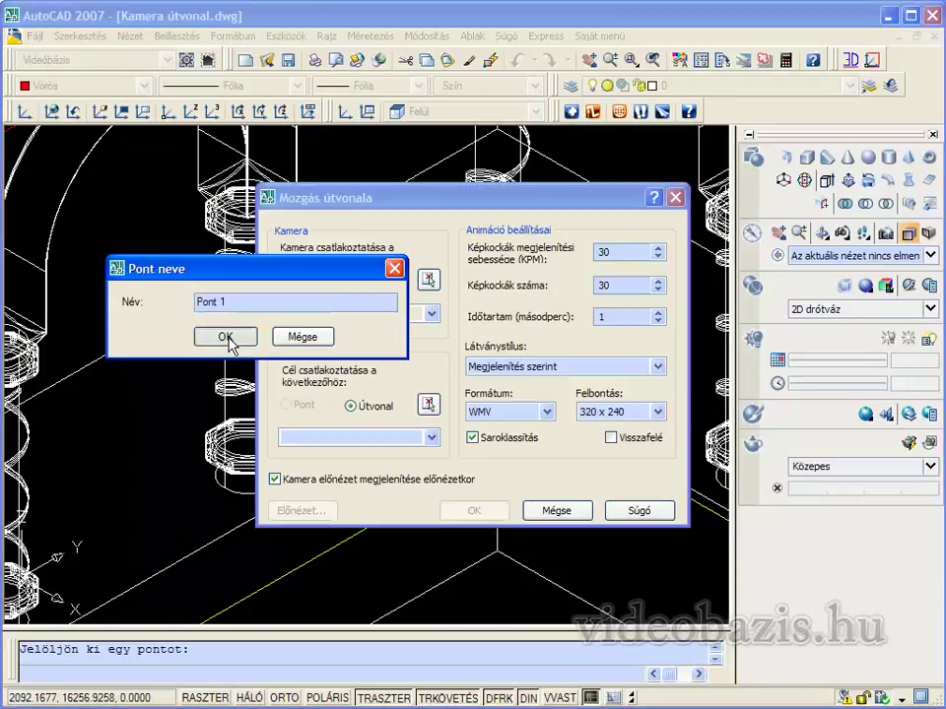
left_click(226, 337)
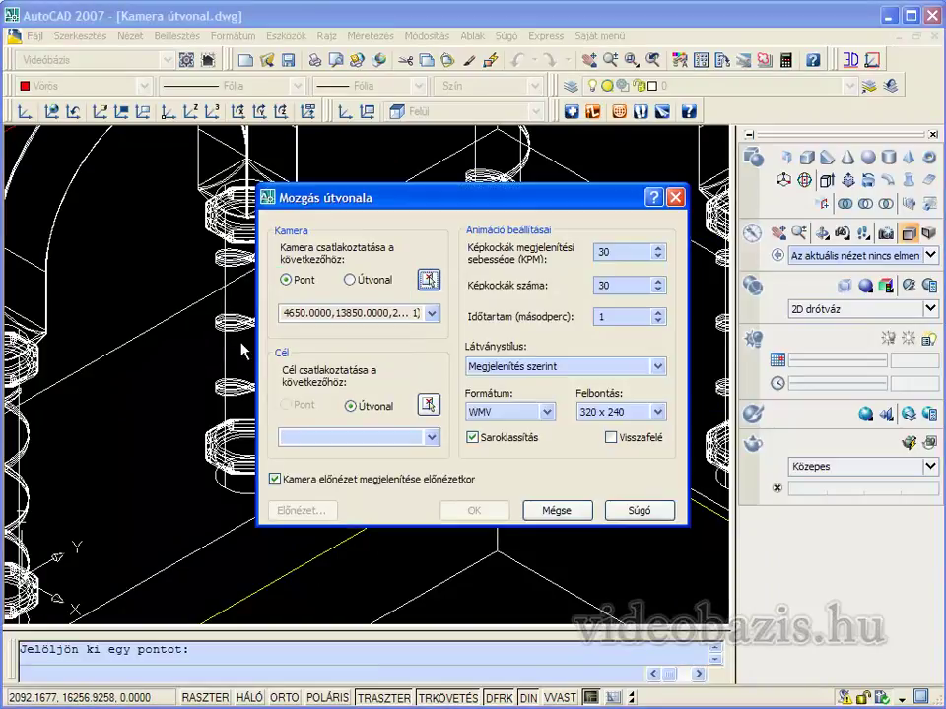
left_click(428, 406)
scroll(434, 406, "down", 2)
scroll(434, 405, "down", 3)
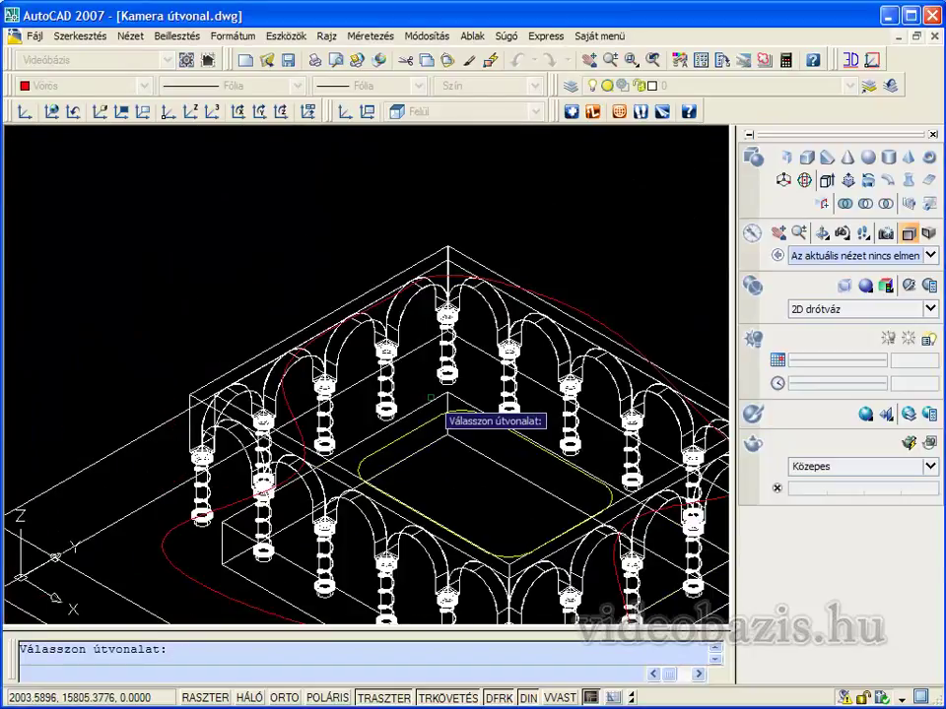
Step: Use the red spline Útvonal1 as the target path and preview the 10-second fixed-camera animation
left_click(197, 581)
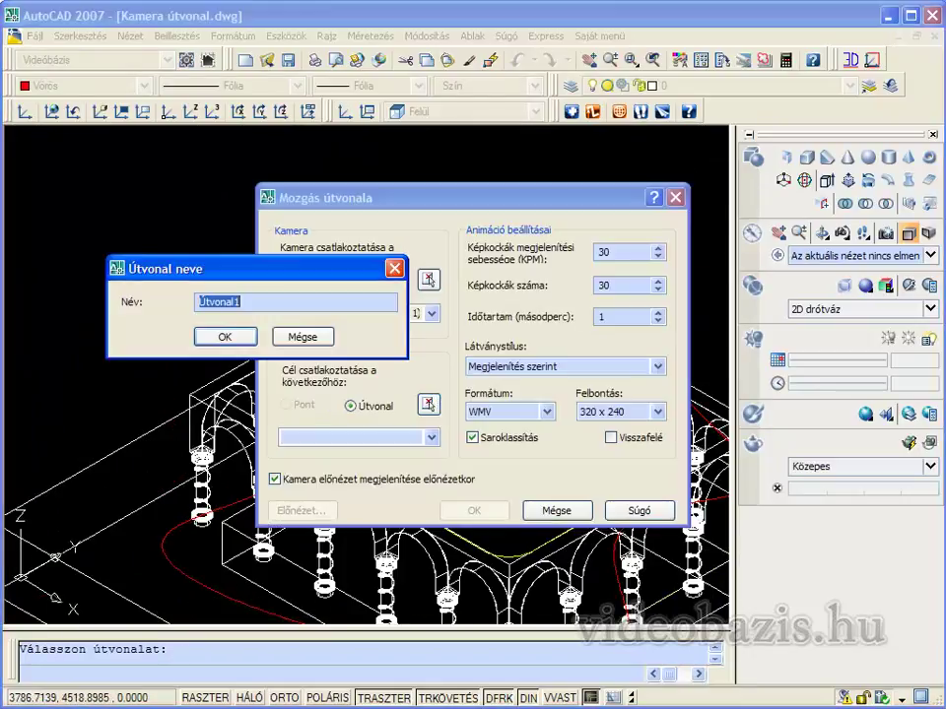
left_click(225, 337)
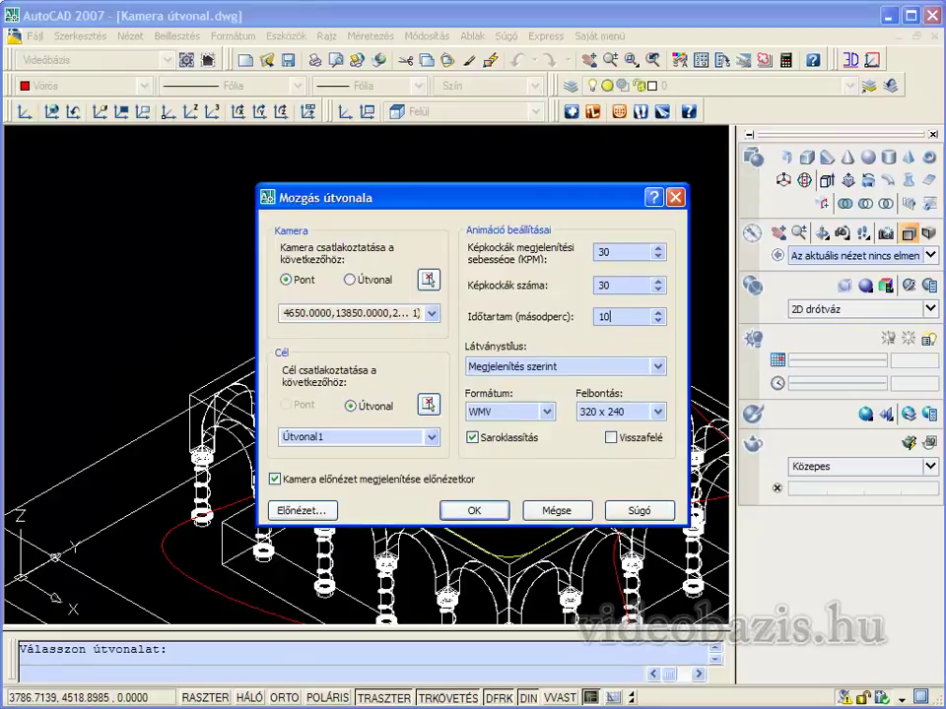
type("0")
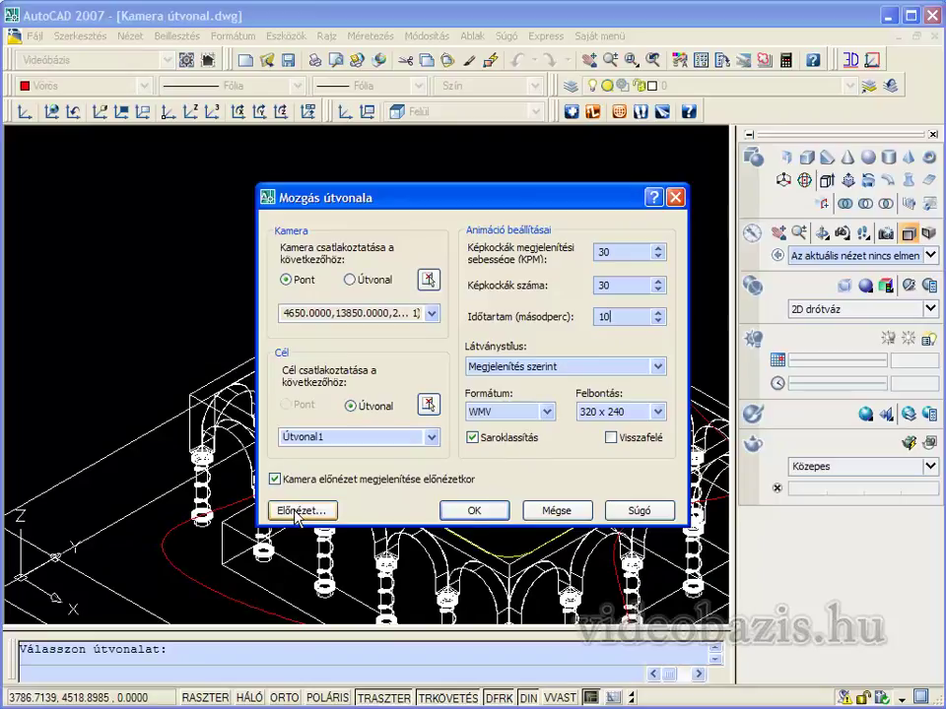
left_click(295, 511)
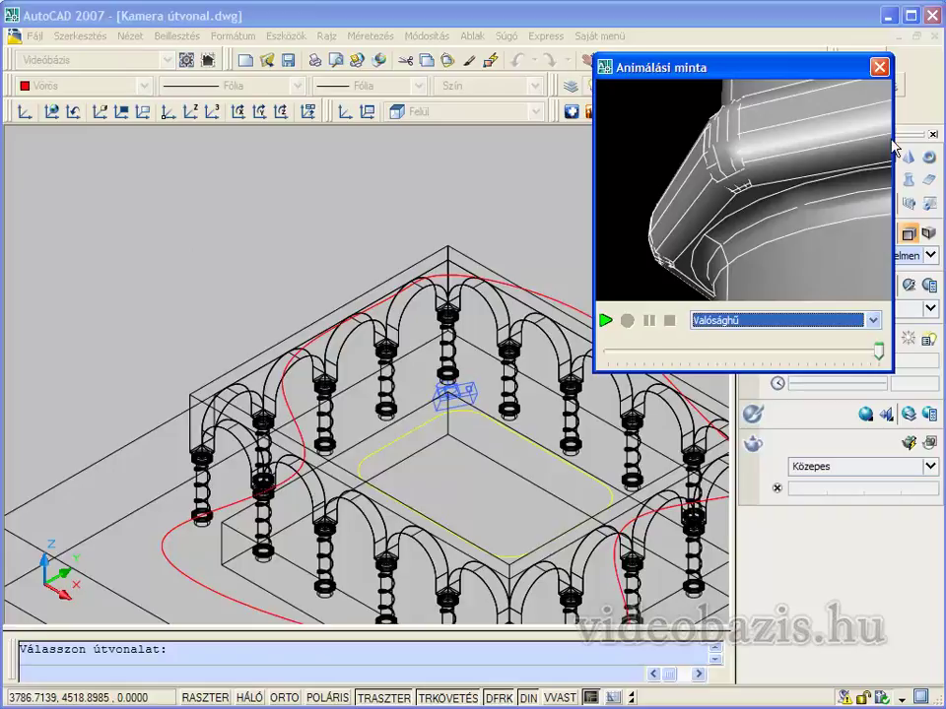
Step: Close the preview, cancel Motion Path, and zoom to the model's extents
left_click(880, 68)
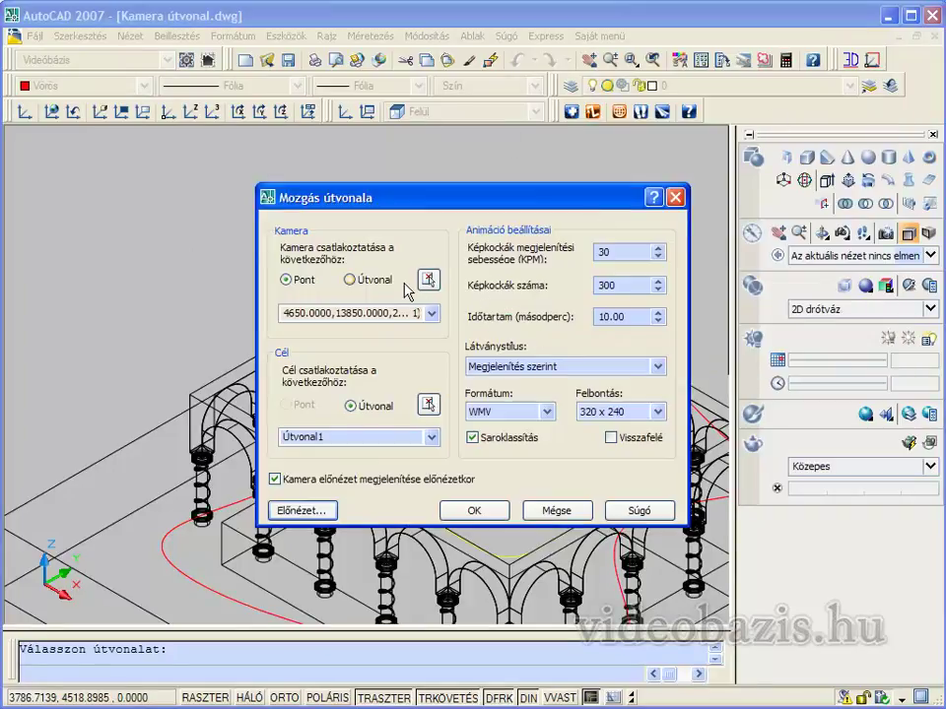
left_click(554, 510)
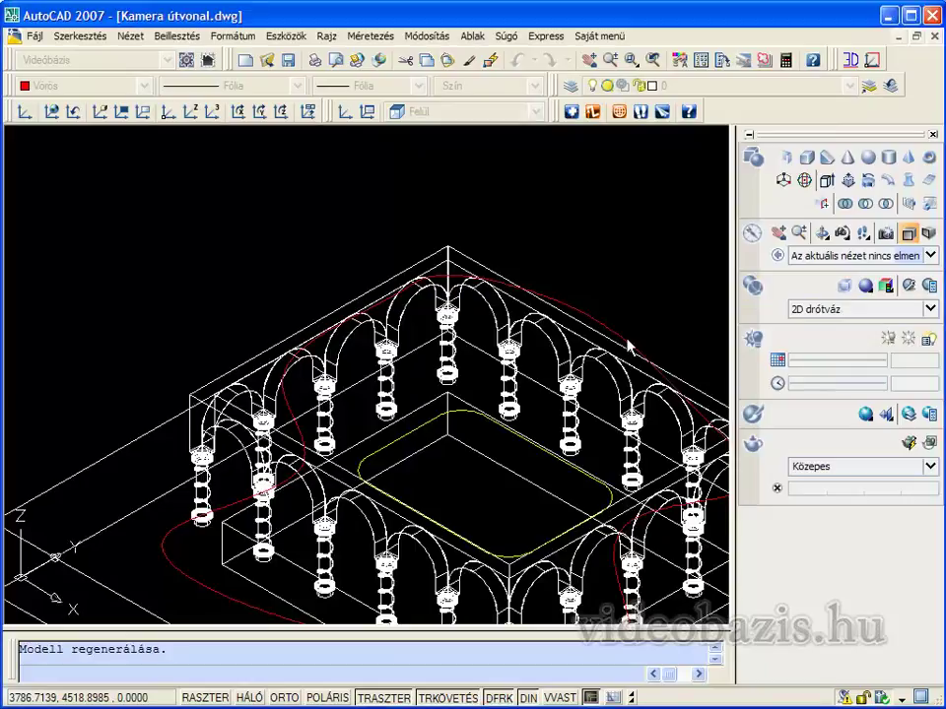
middle_click(328, 184)
middle_click(328, 185)
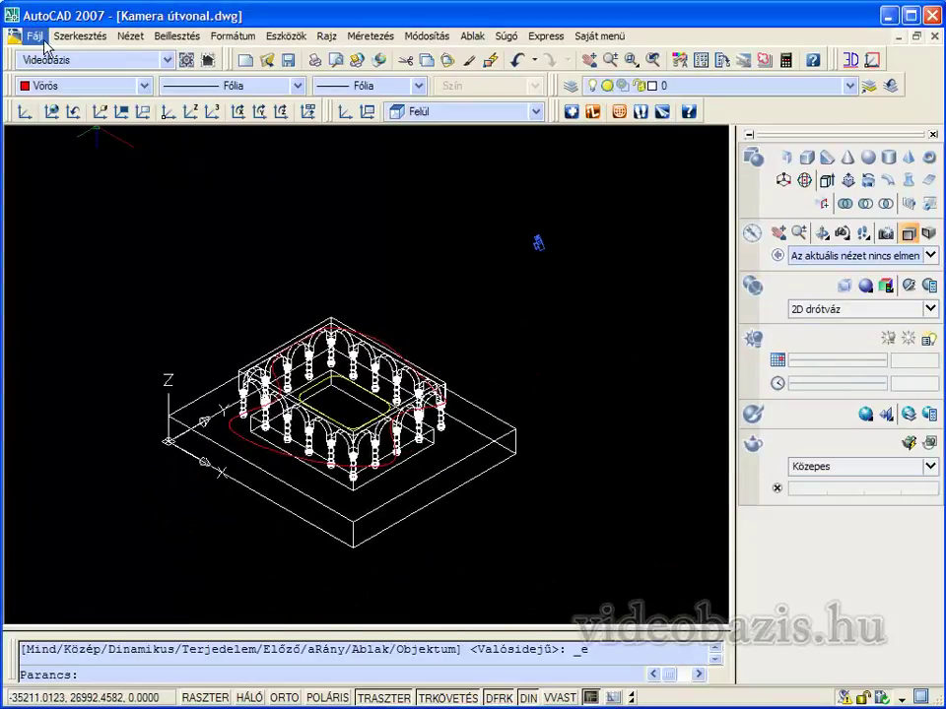
Step: Save the drawing as 'Kamera spline útvonal.dwg'
left_click(34, 36)
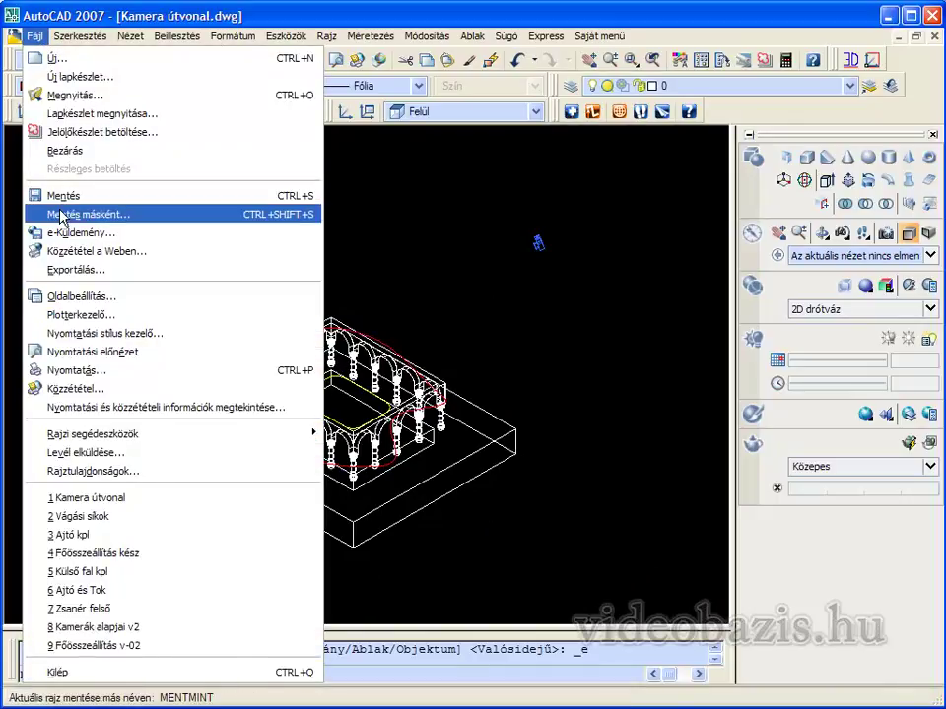
left_click(61, 216)
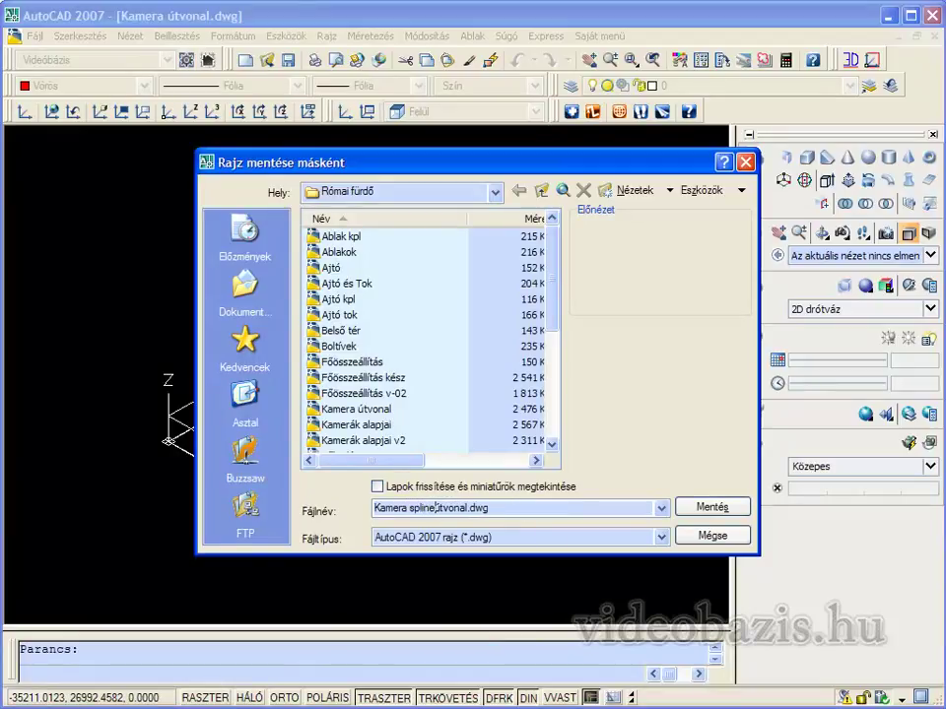
type("Kamera spline útvonal.dwg")
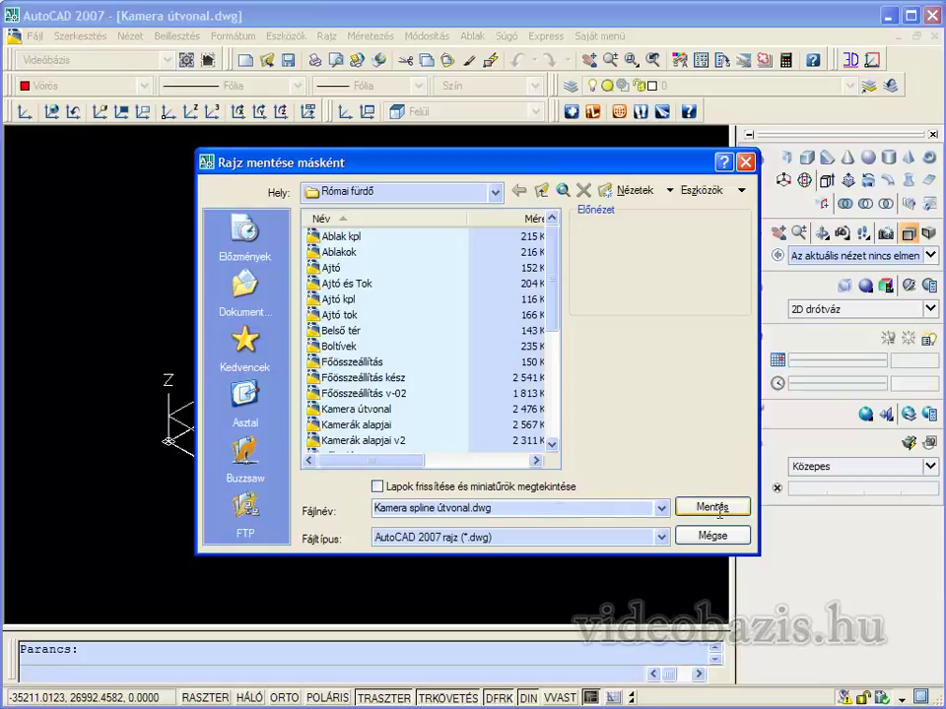
left_click(722, 519)
left_click(720, 511)
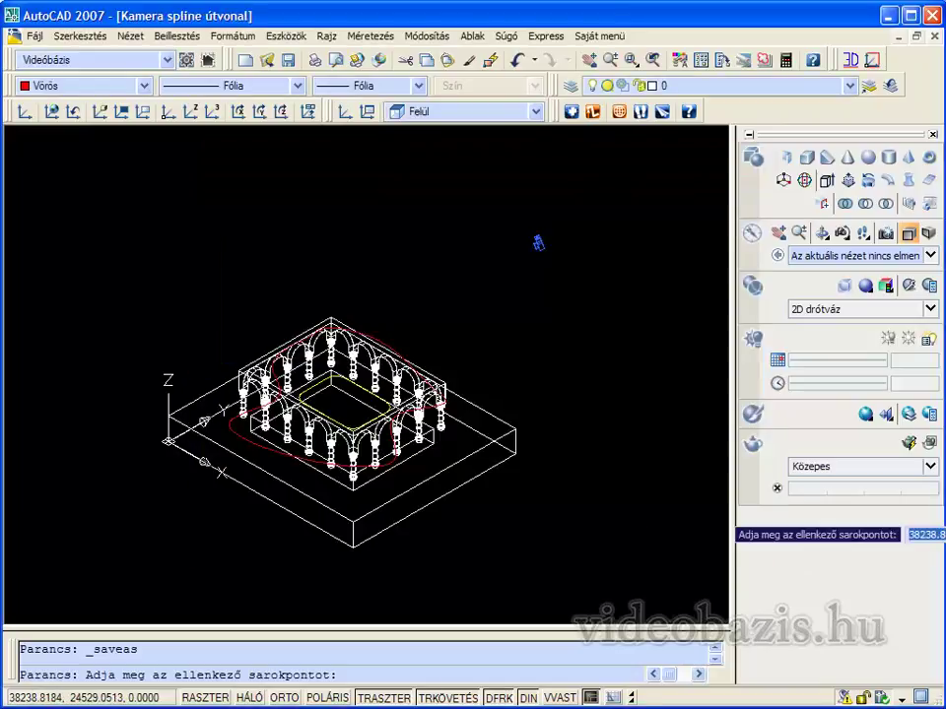